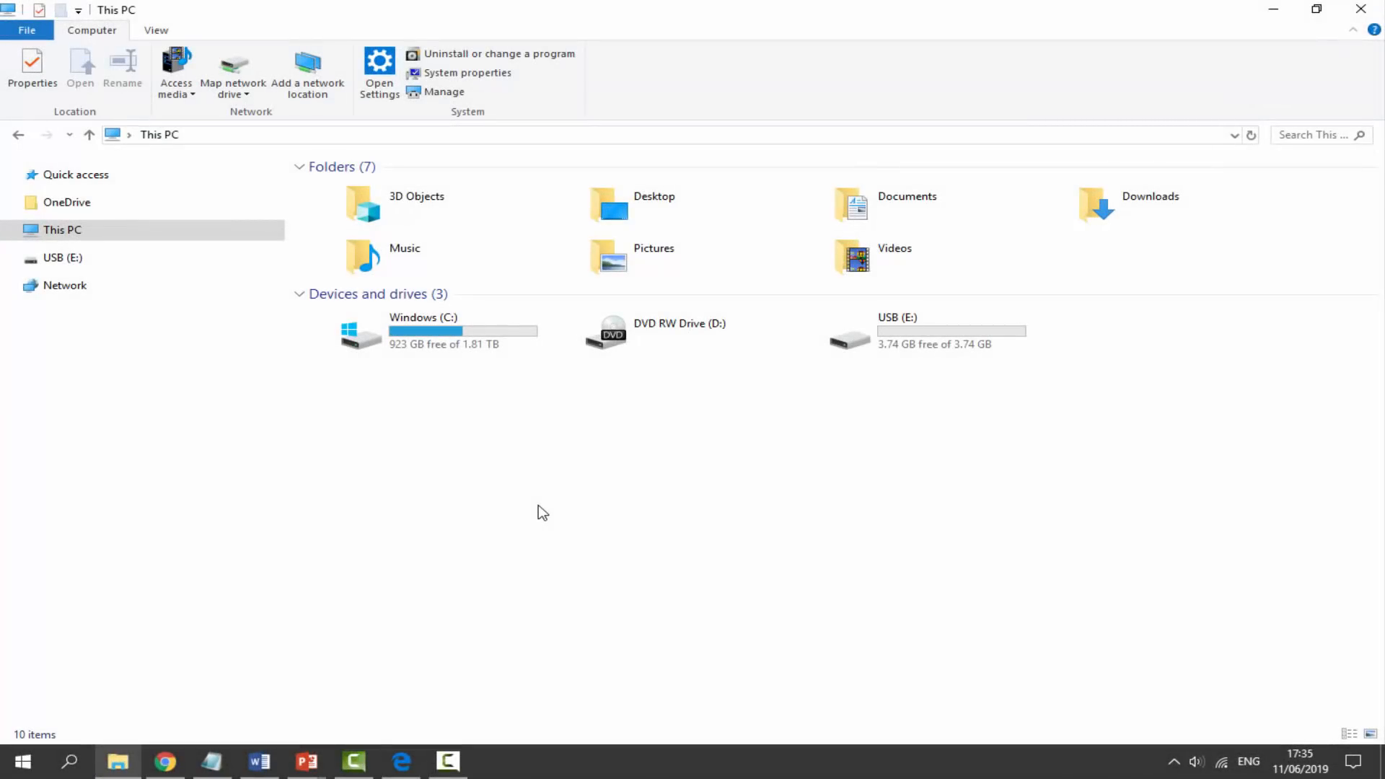
# Bring up the Format dialog for the USB (E:) drive
pyautogui.click(931, 331)
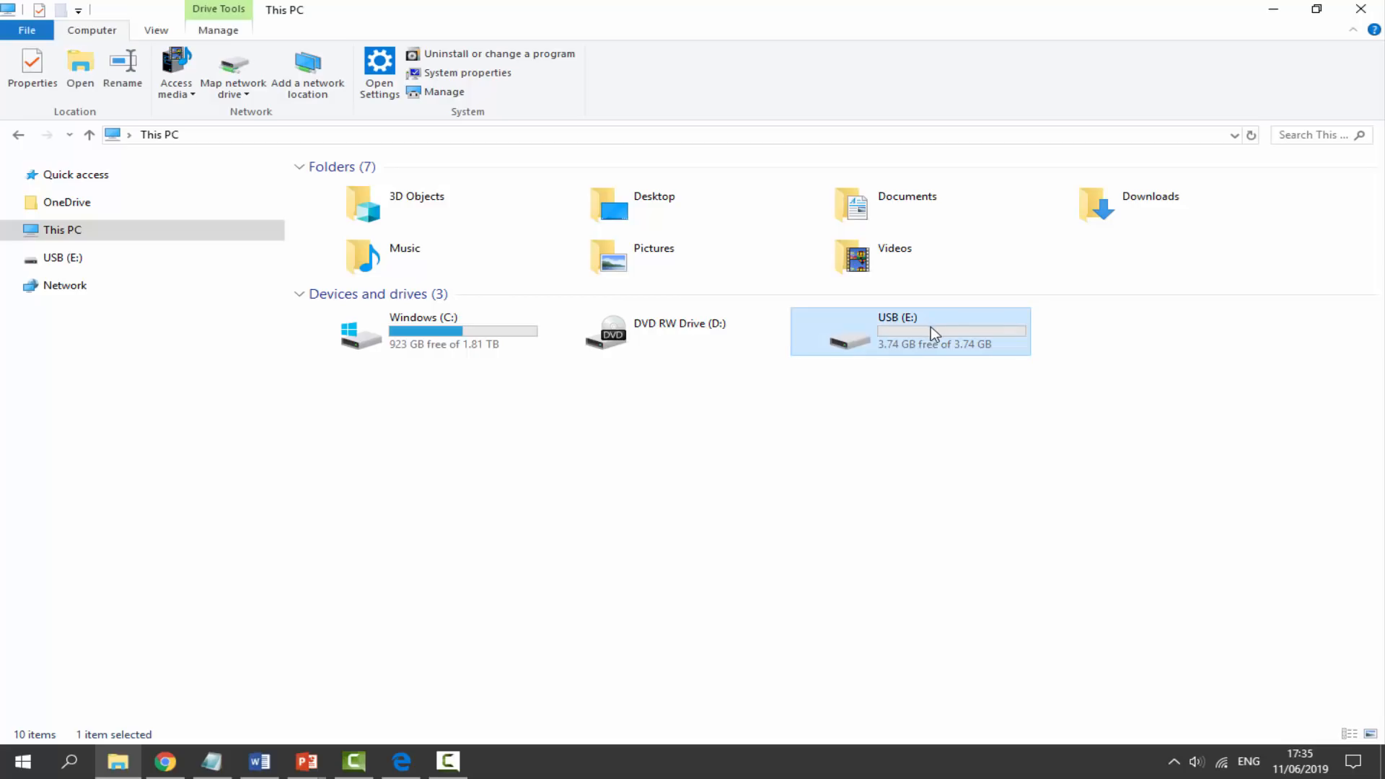
pyautogui.rightClick(928, 326)
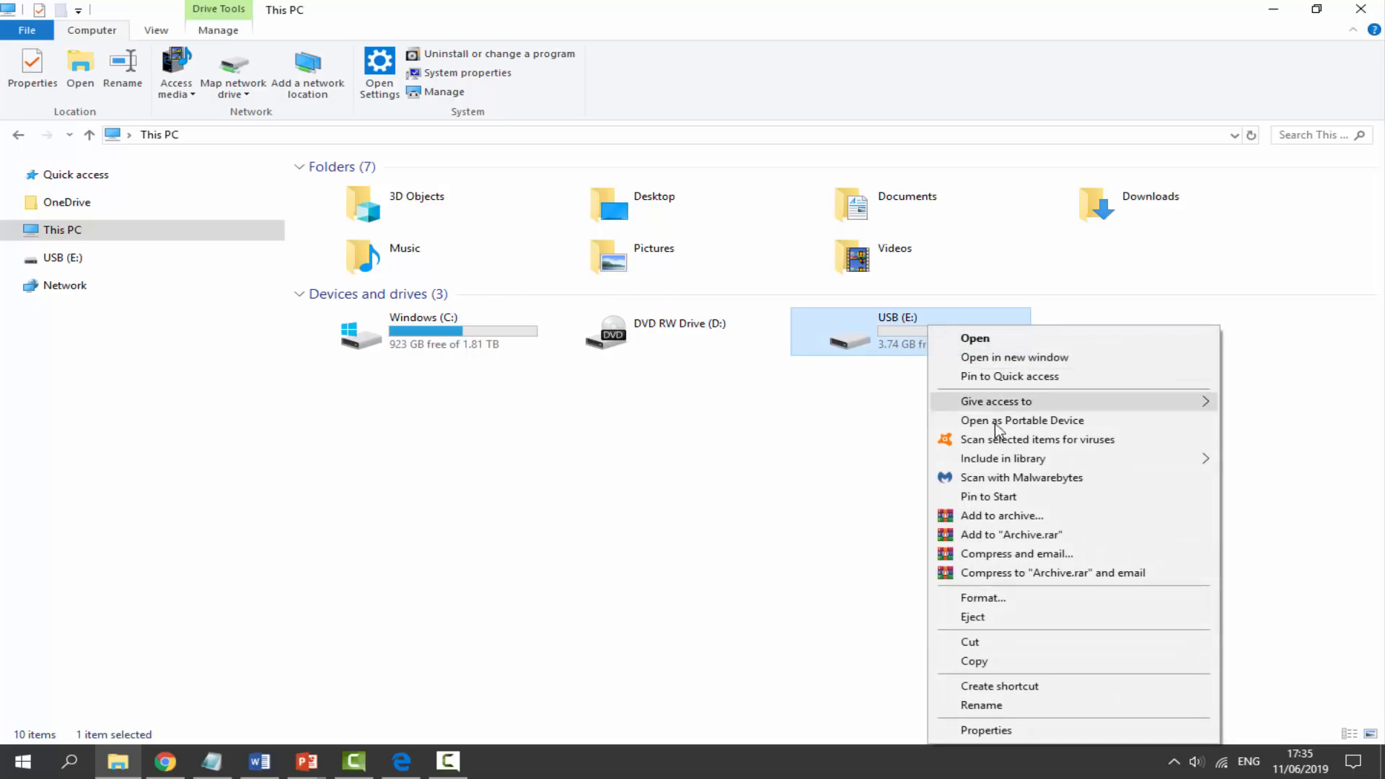
pyautogui.click(983, 600)
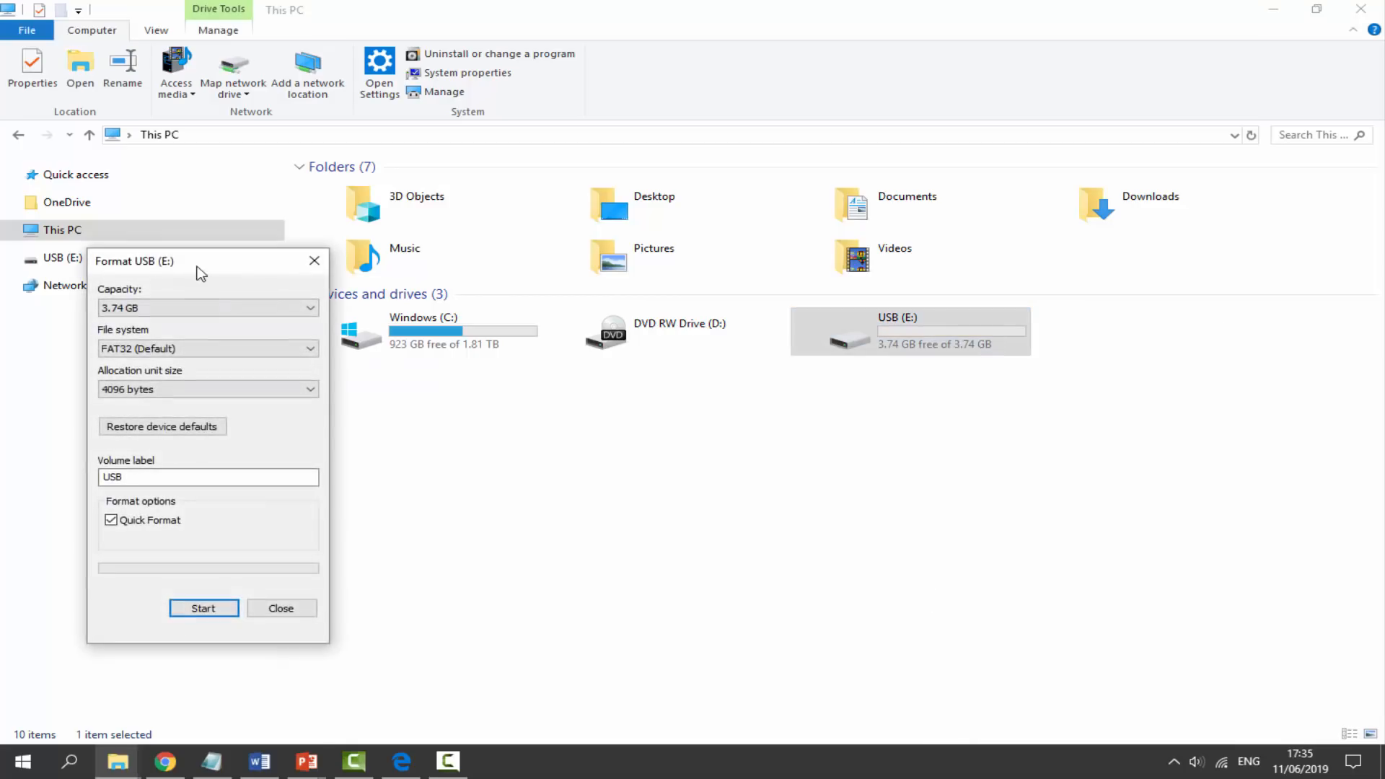
pyautogui.moveTo(197, 271); pyautogui.dragTo(699, 241)
pyautogui.click(651, 282)
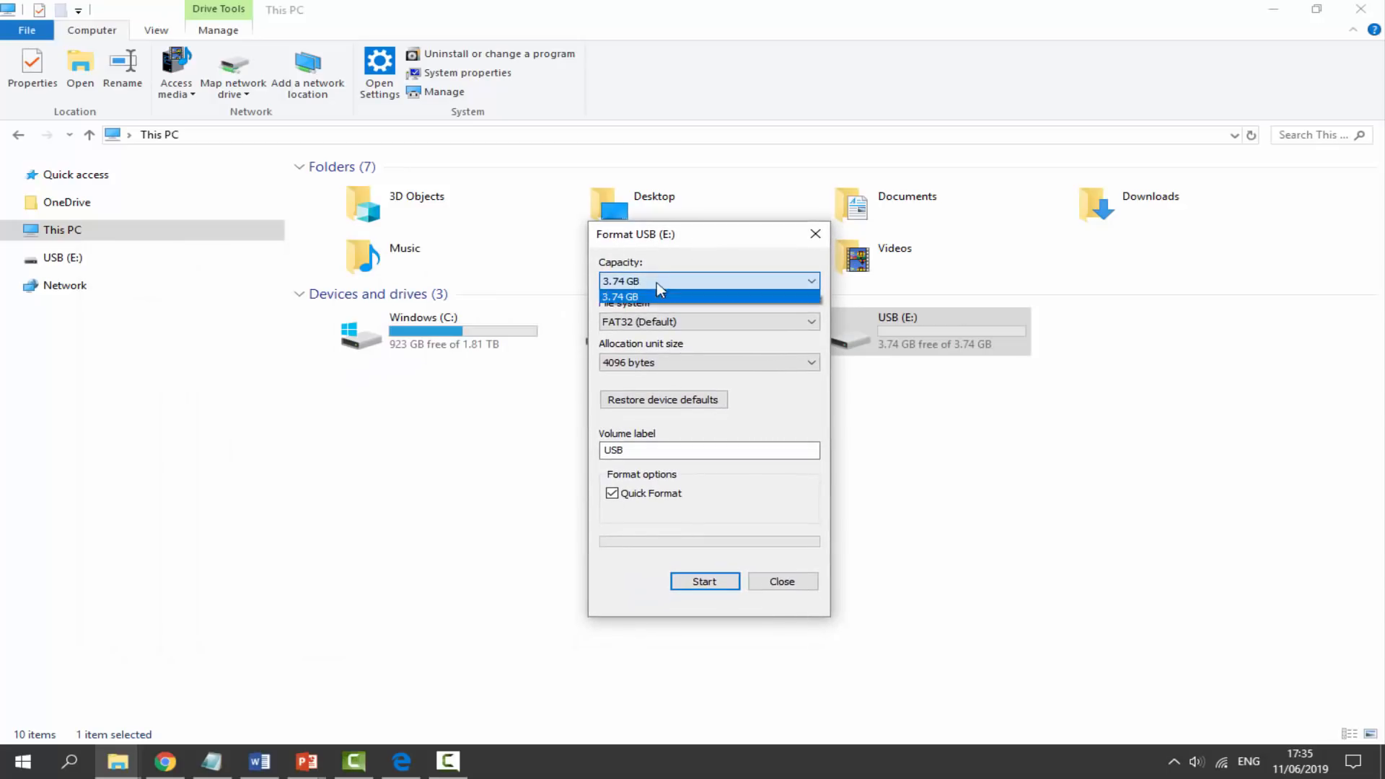
# Set FAT32 file system, default allocation size and volume label SONY
pyautogui.click(639, 321)
pyautogui.click(634, 361)
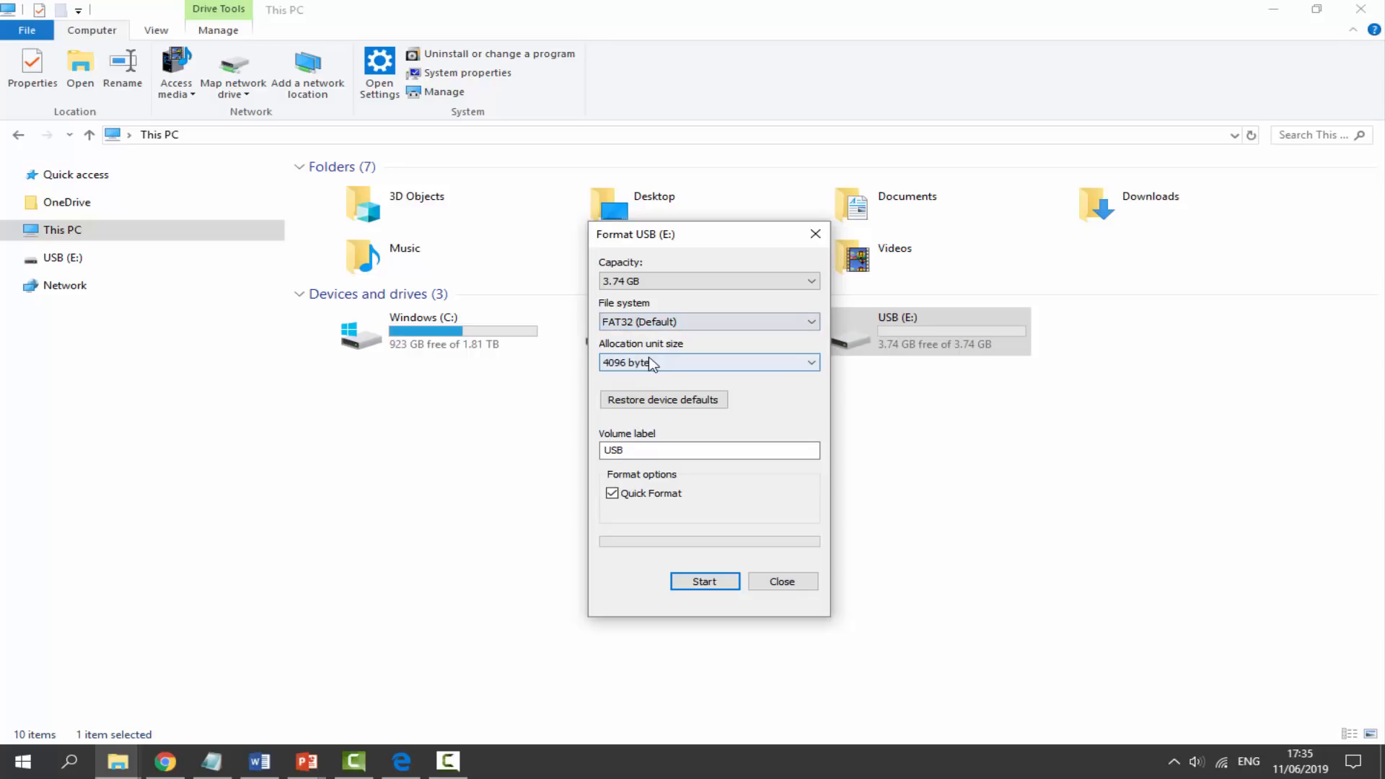
pyautogui.click(652, 360)
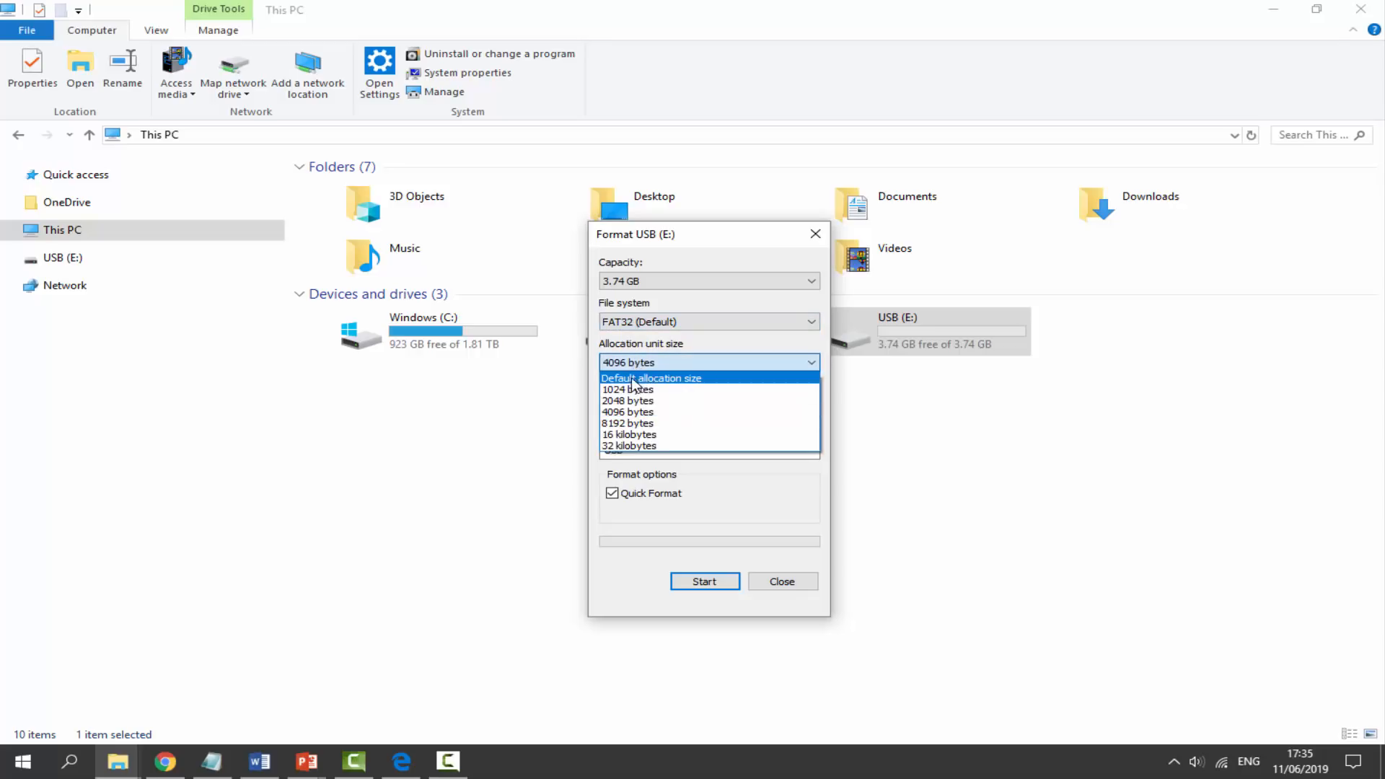
pyautogui.click(633, 379)
pyautogui.moveTo(635, 450); pyautogui.dragTo(530, 450)
pyautogui.write('SONY')
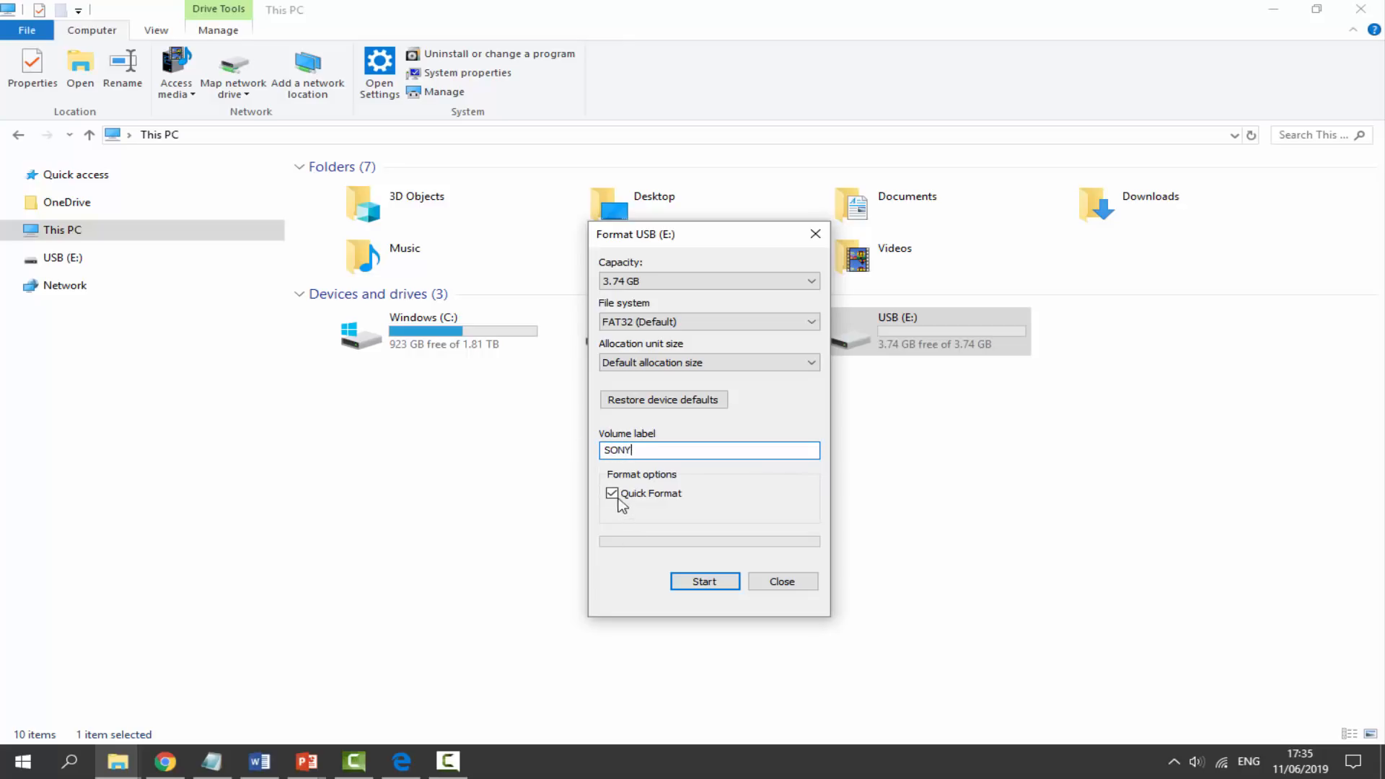
# Run the quick format, confirming the erase and the completion message
pyautogui.click(704, 581)
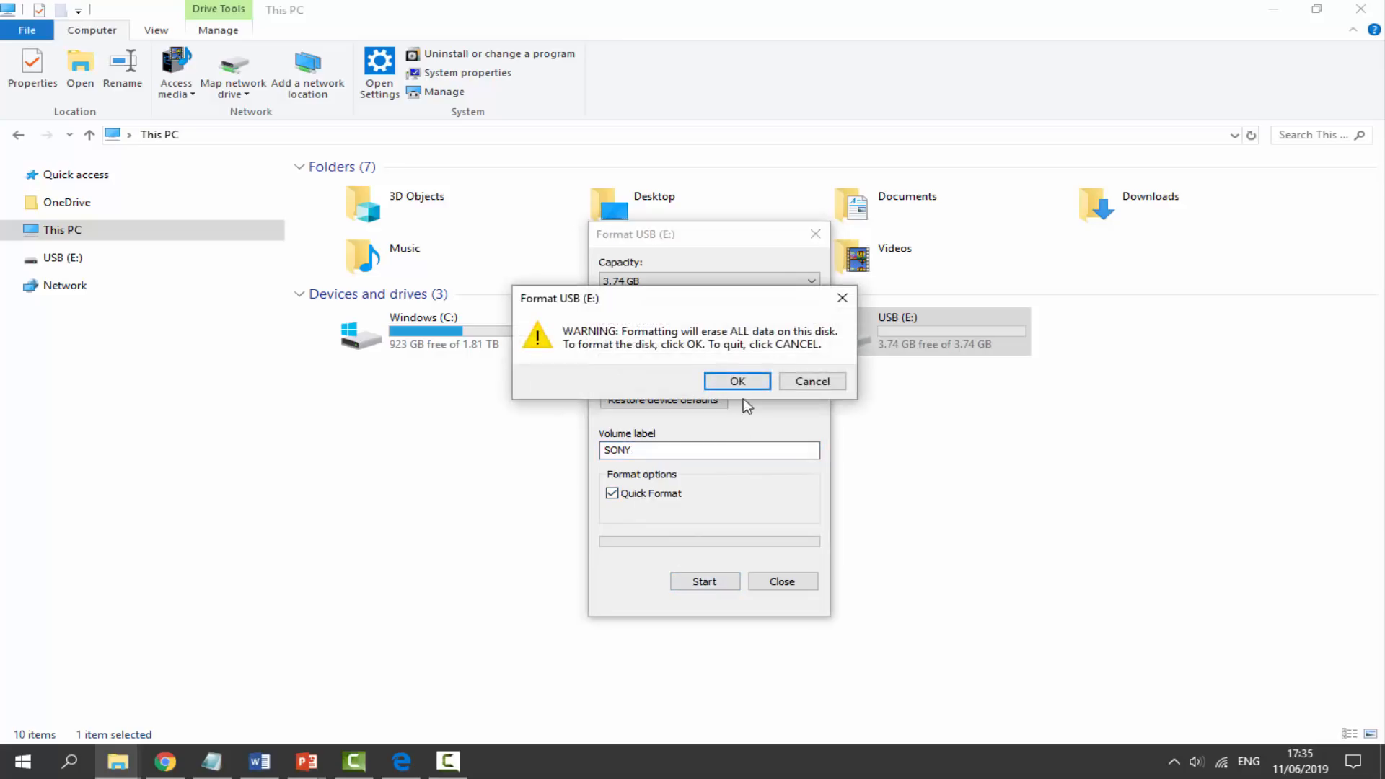
pyautogui.click(743, 398)
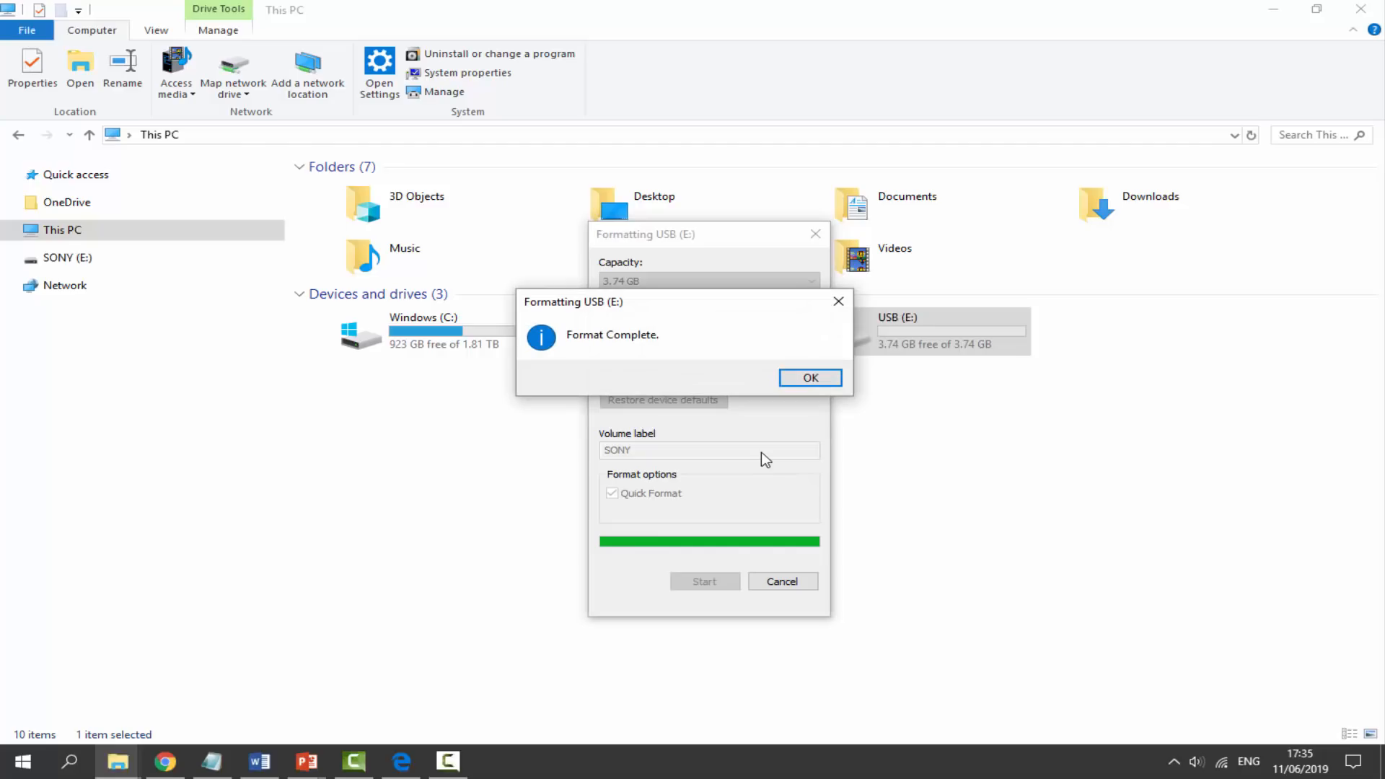
pyautogui.click(821, 377)
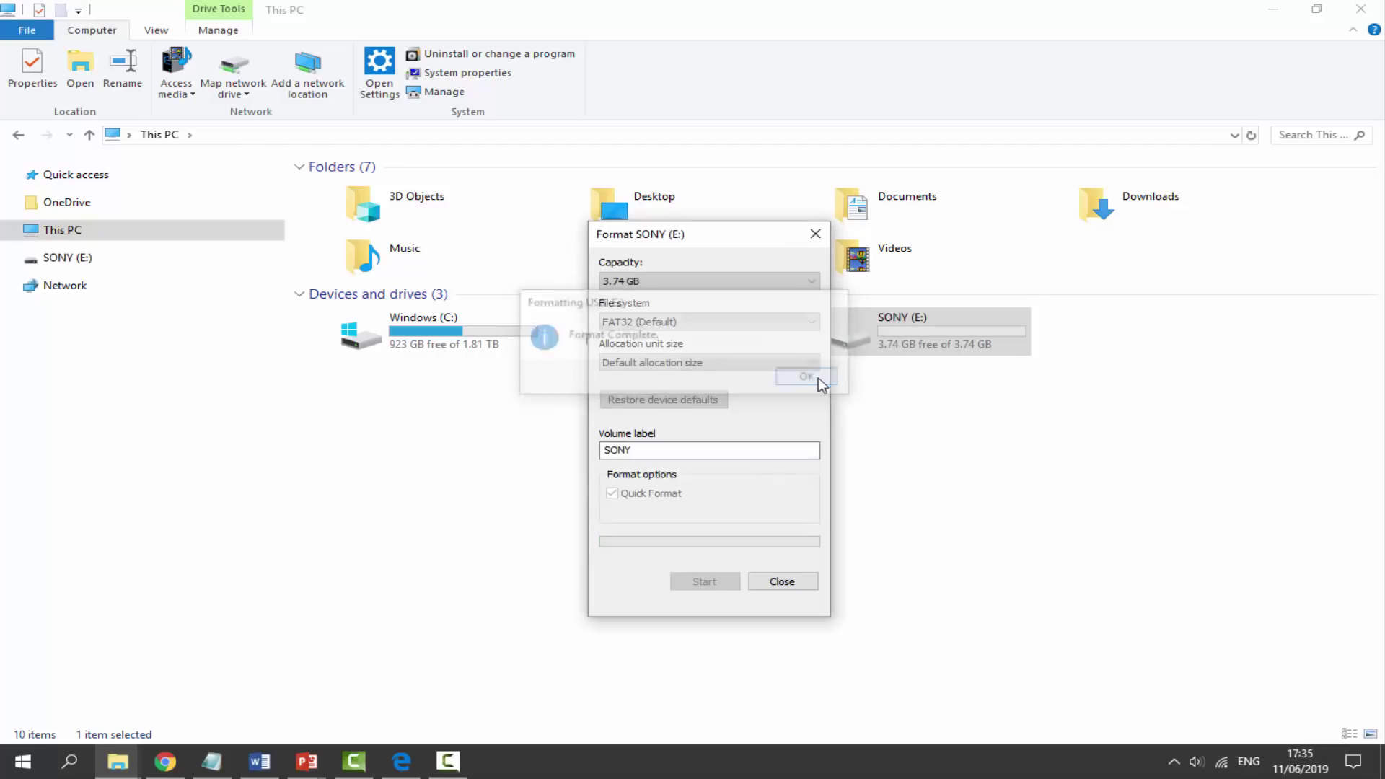
# Close the format window and download the BleemSync 1.1.0 package from the ModMyClassic page
pyautogui.click(784, 584)
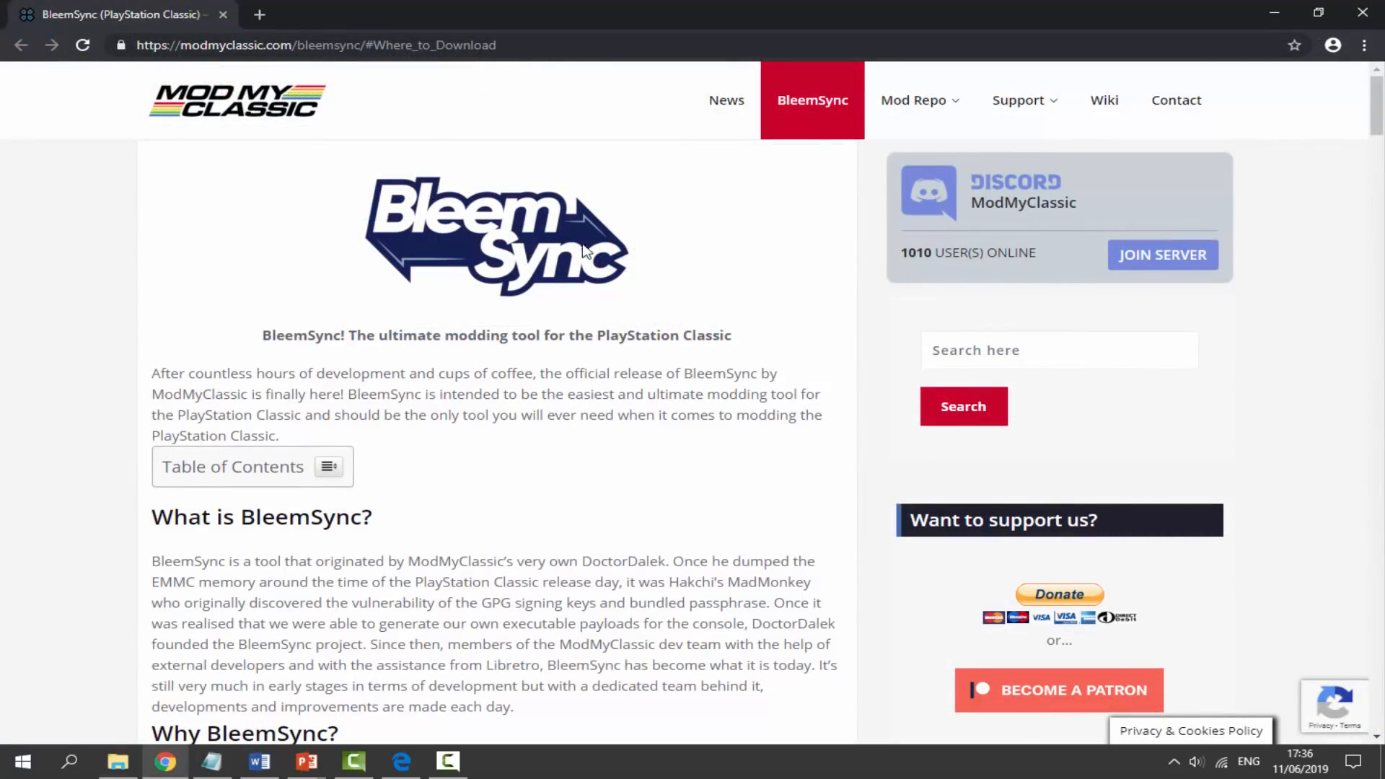
pyautogui.scroll(-5, 585, 249)
pyautogui.scroll(-5, 580, 271)
pyautogui.scroll(-5, 574, 285)
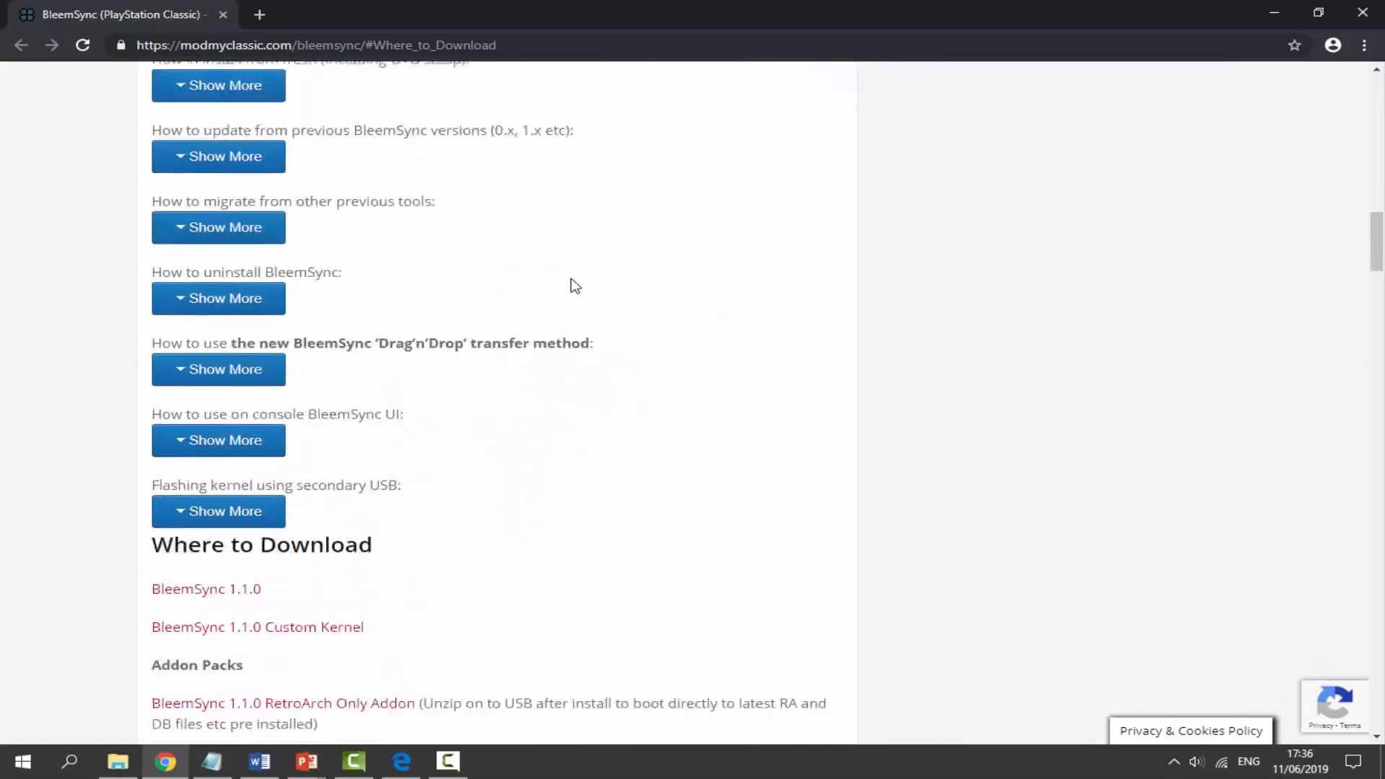
pyautogui.scroll(-3, 575, 285)
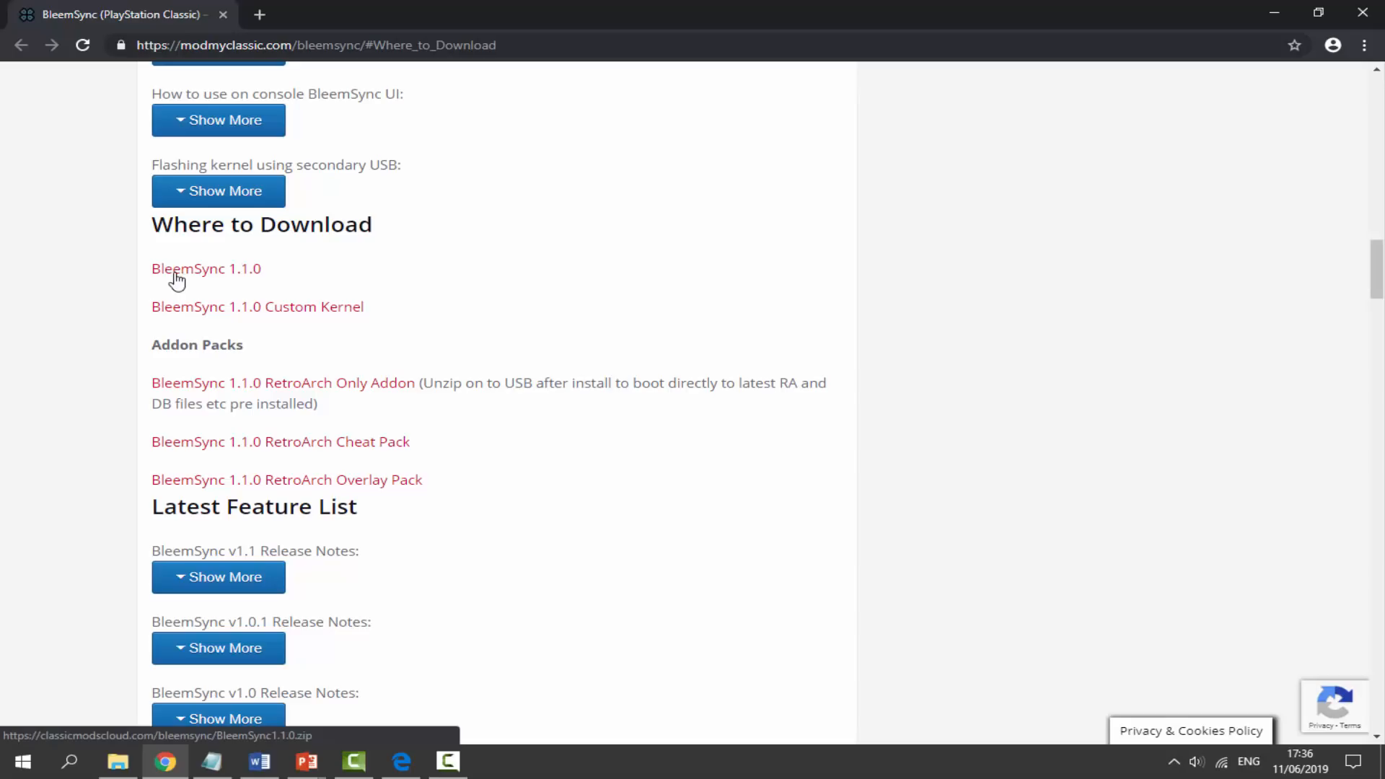
pyautogui.click(255, 273)
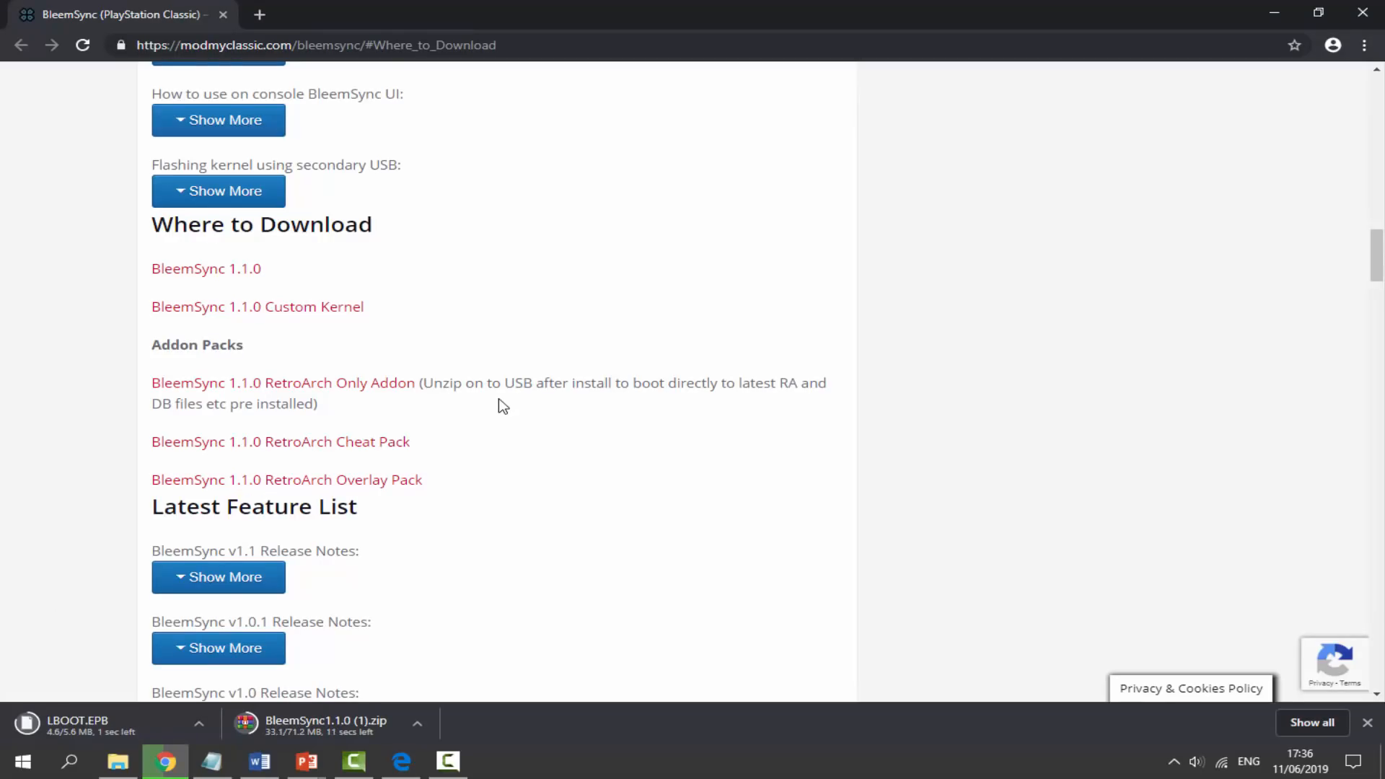
pyautogui.click(1367, 722)
pyautogui.moveTo(118, 762)
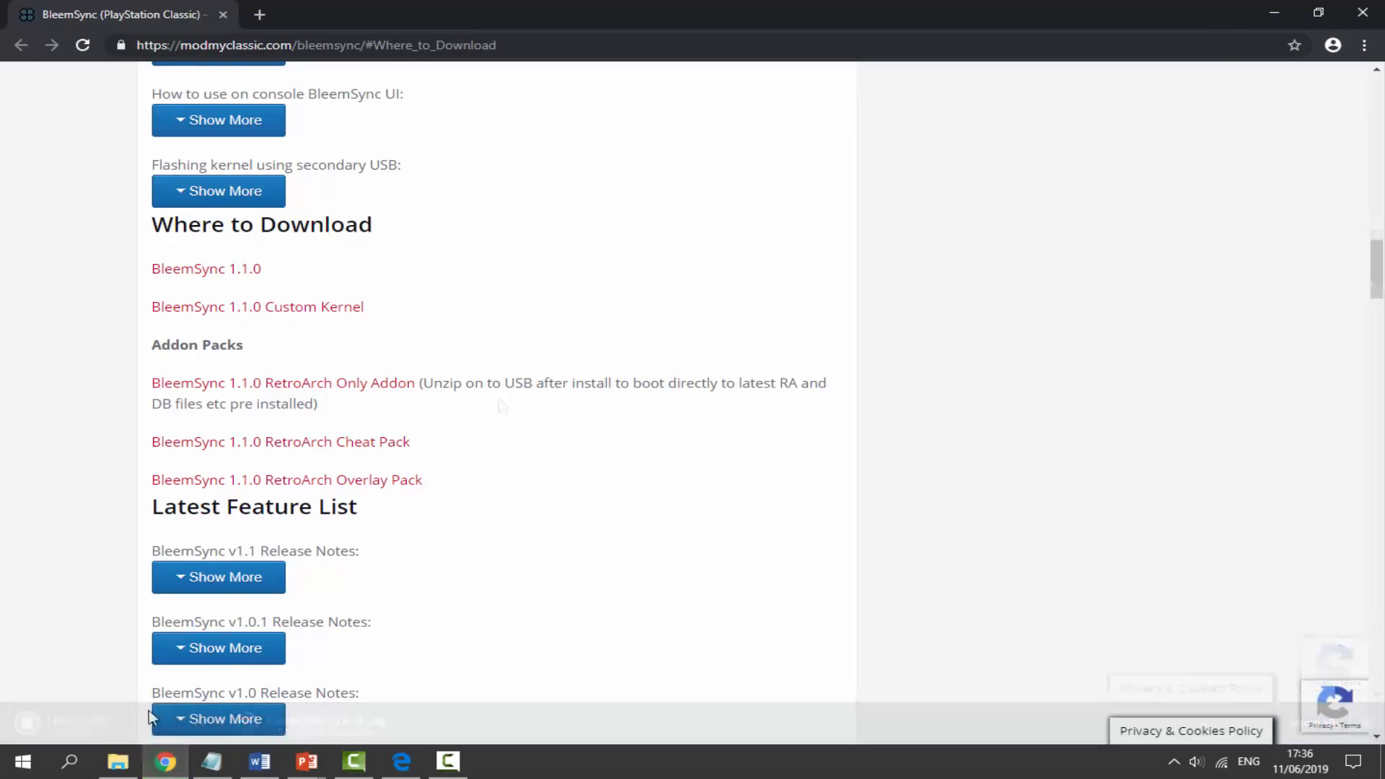
# Extract BleemSync1.1.0.zip into the downloads folder with Extract Here
pyautogui.click(119, 763)
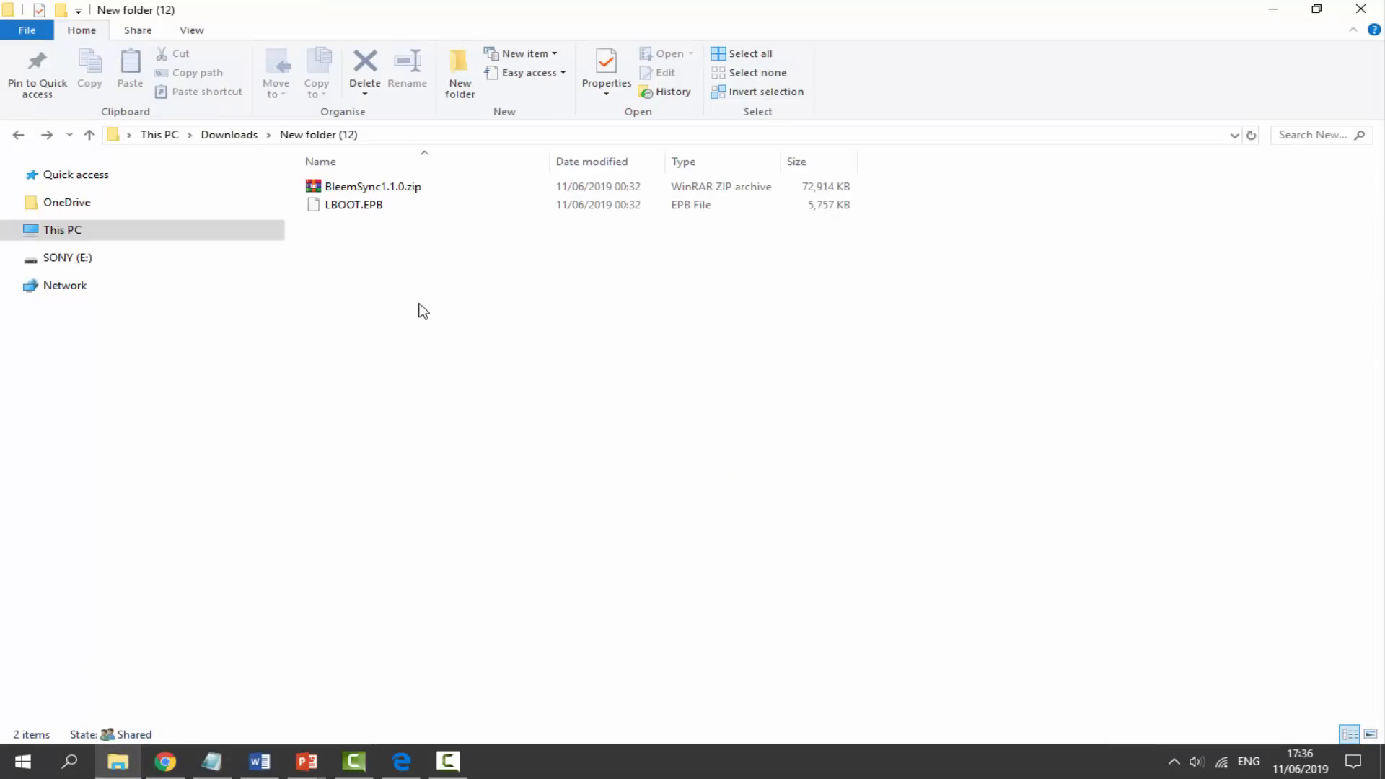
pyautogui.click(366, 188)
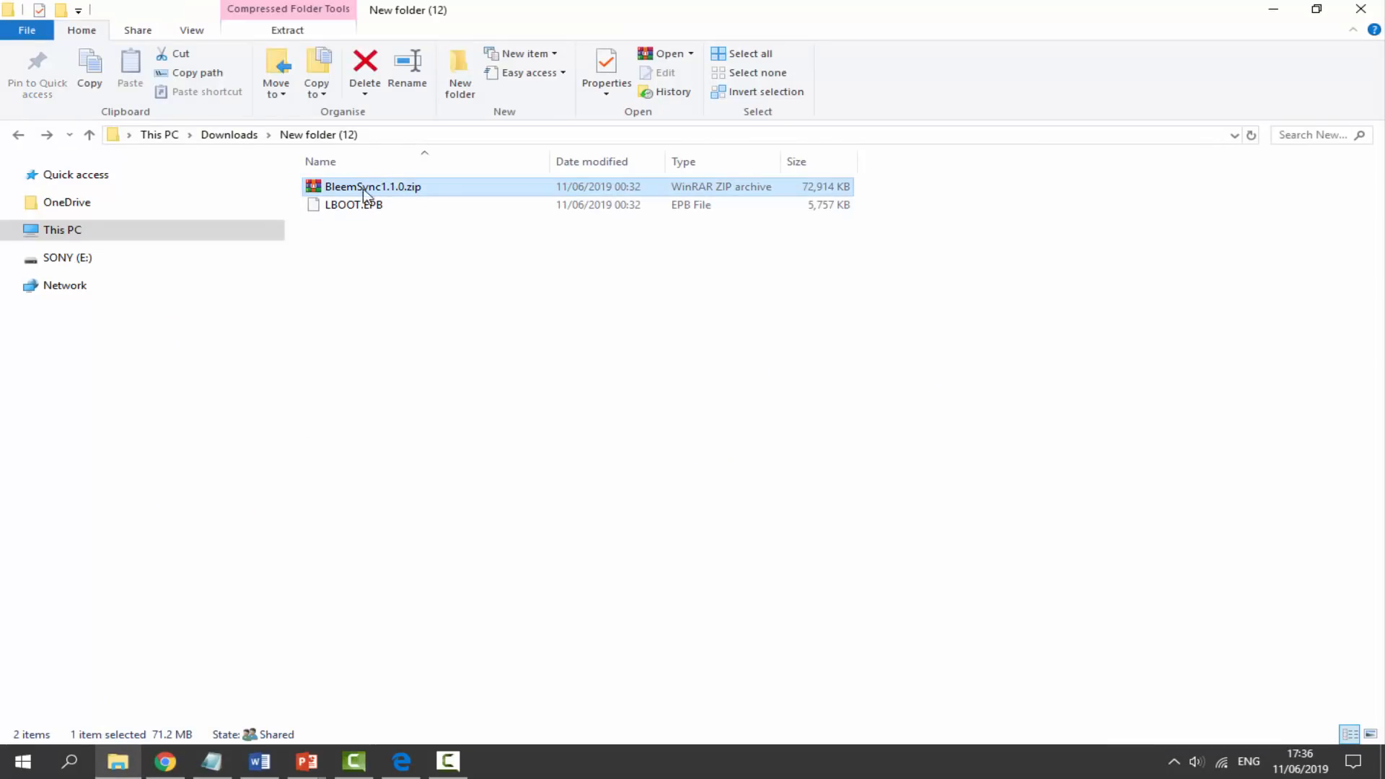
pyautogui.rightClick(406, 191)
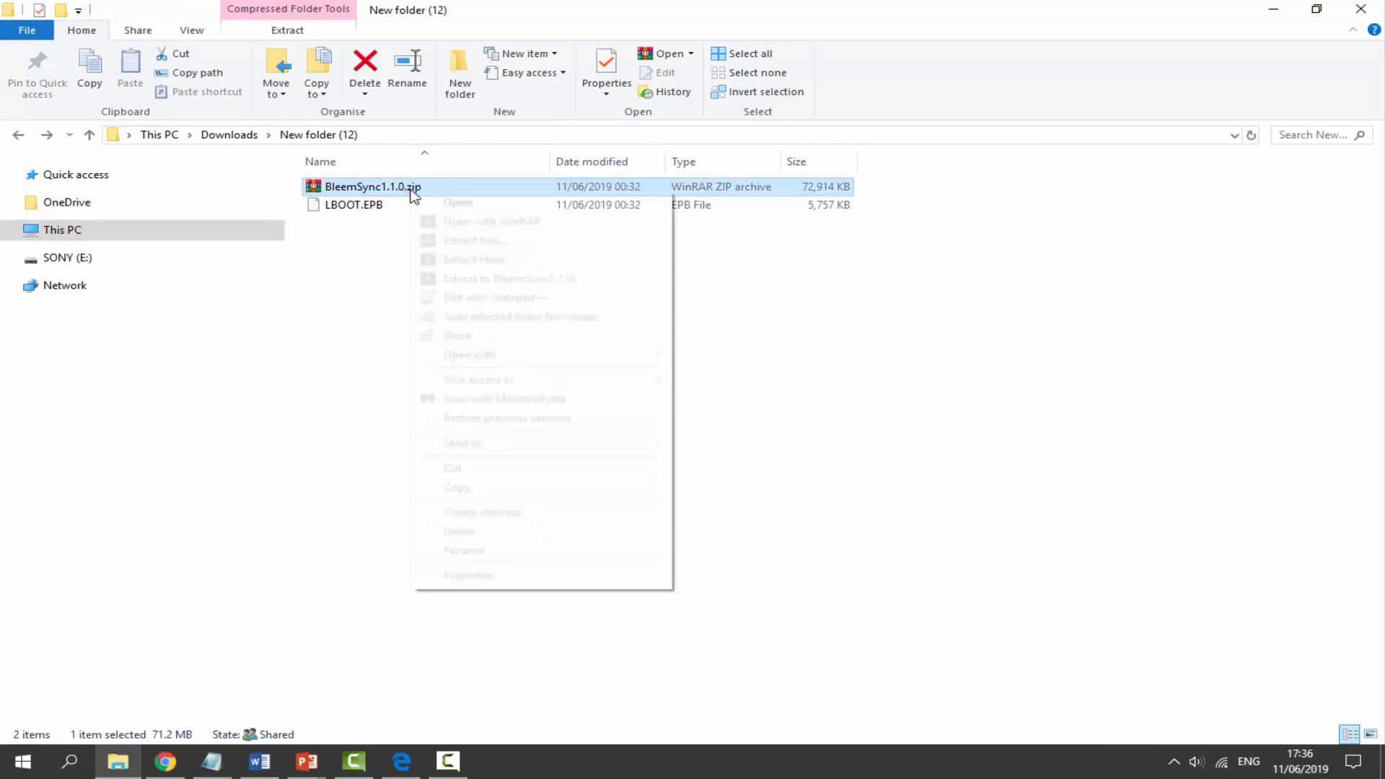
pyautogui.click(466, 263)
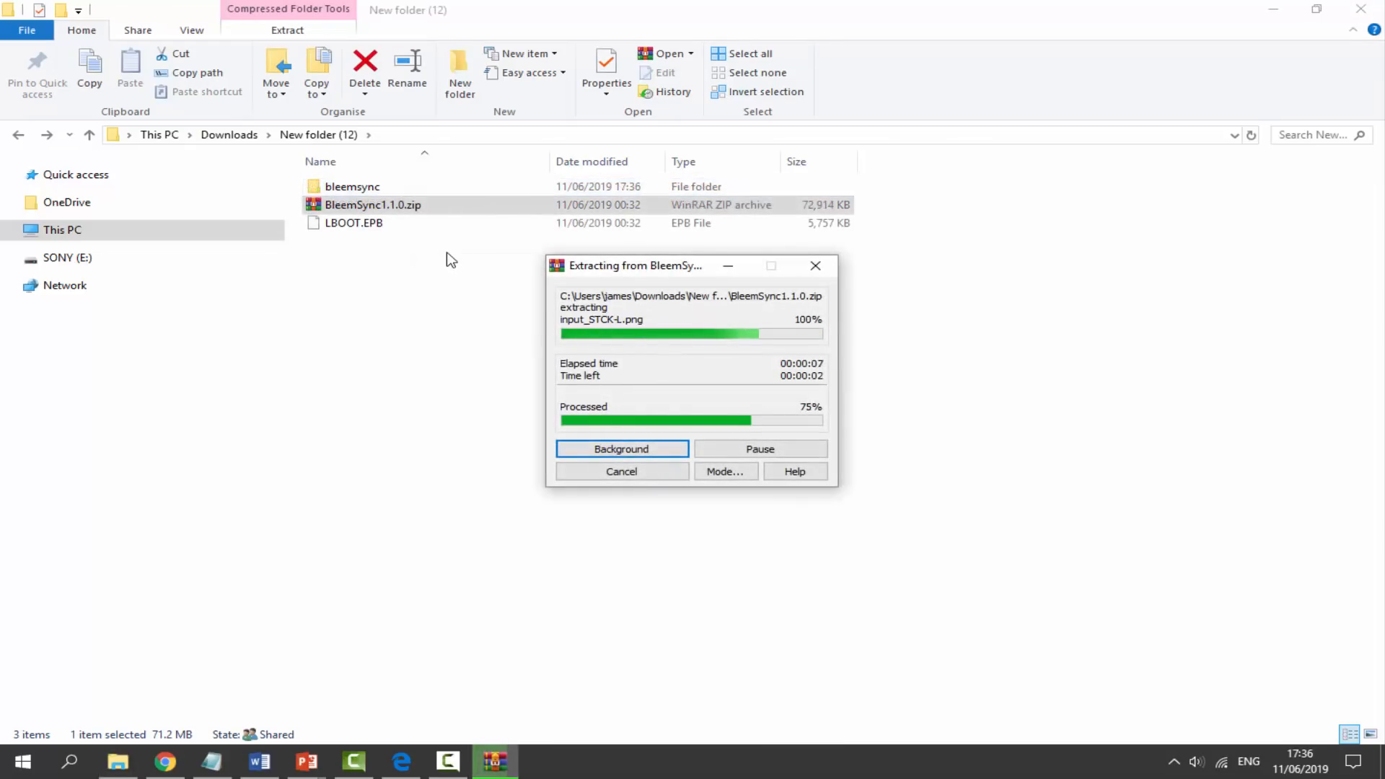
# Inspect the new bleemsync and long-named folders, then select both together
pyautogui.doubleClick(353, 187)
pyautogui.click(17, 135)
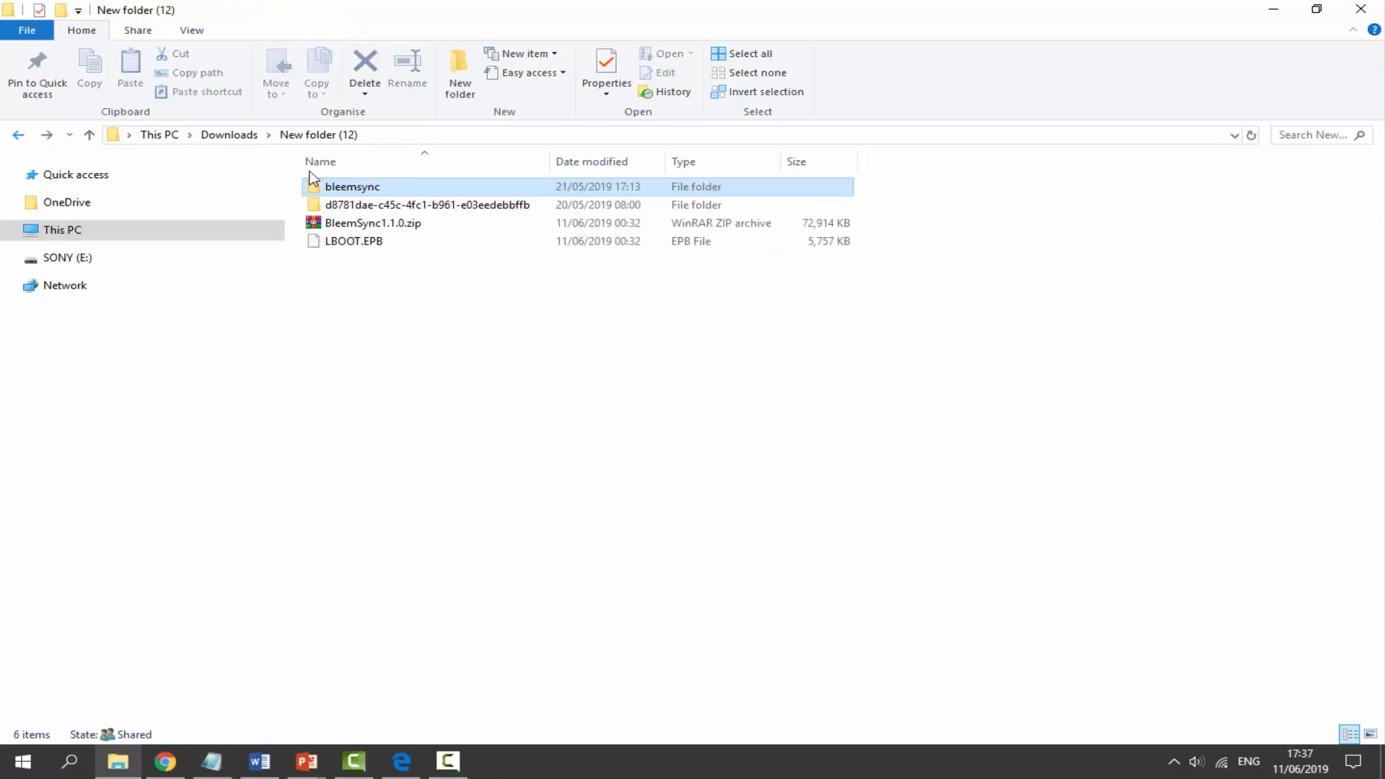
pyautogui.click(348, 187)
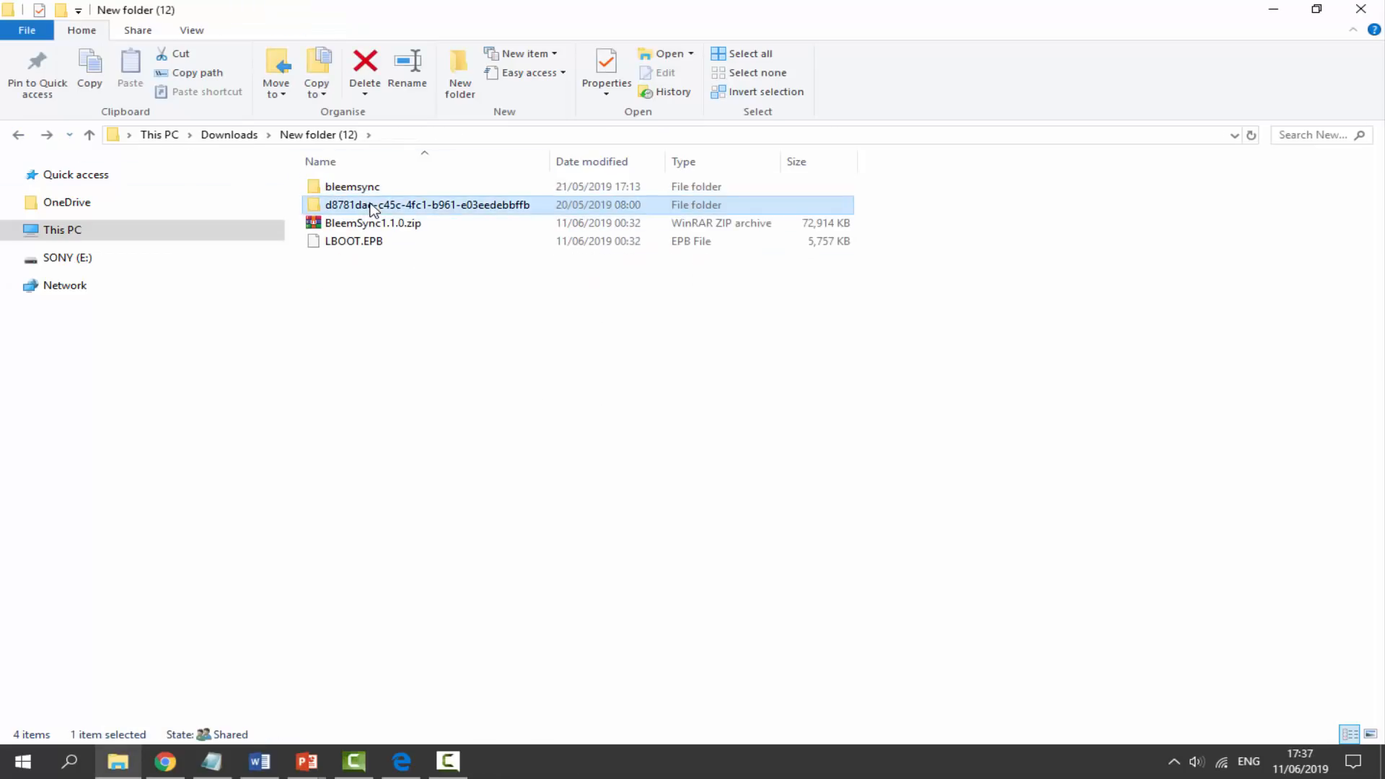
pyautogui.doubleClick(373, 206)
pyautogui.click(17, 140)
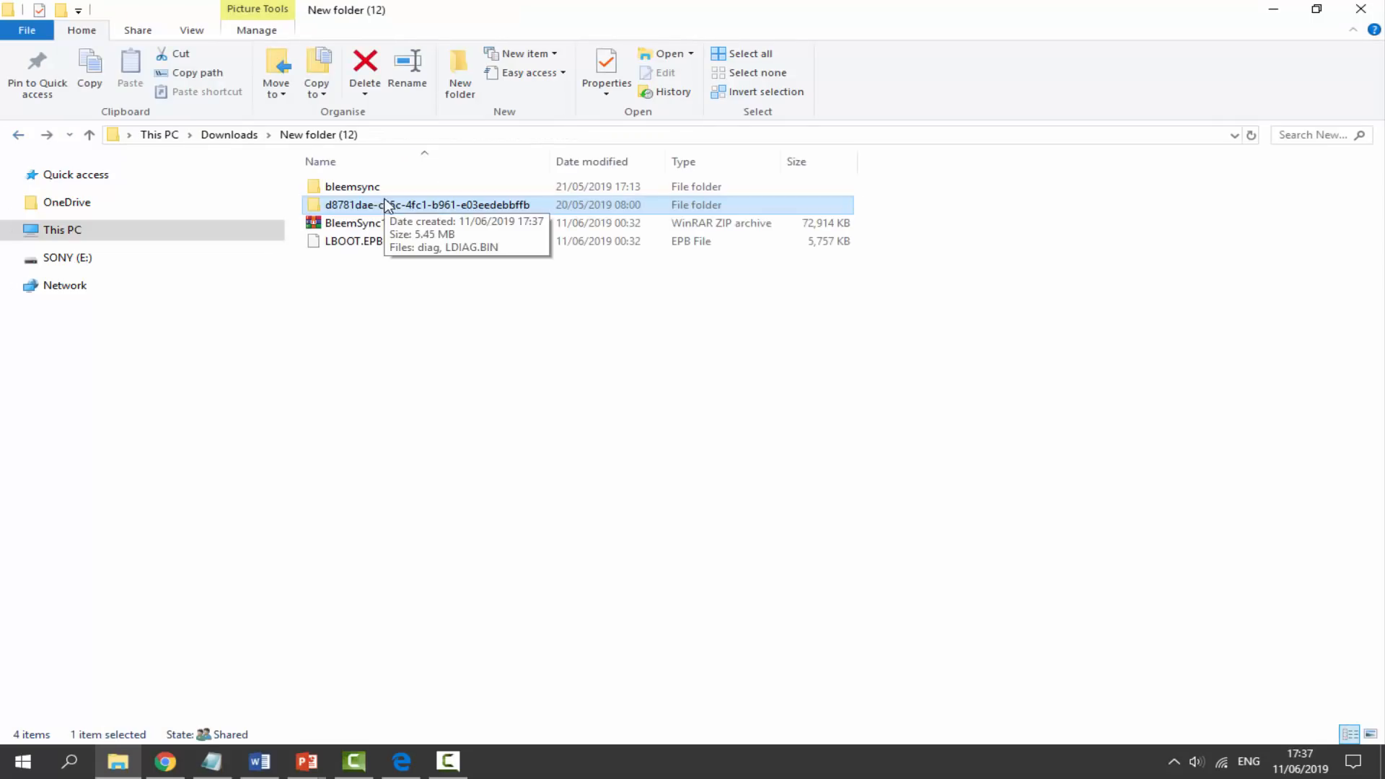
pyautogui.moveTo(295, 189)
pyautogui.mouseDown()
pyautogui.moveTo(321, 212)
pyautogui.moveTo(173, 266)
pyautogui.mouseUp()
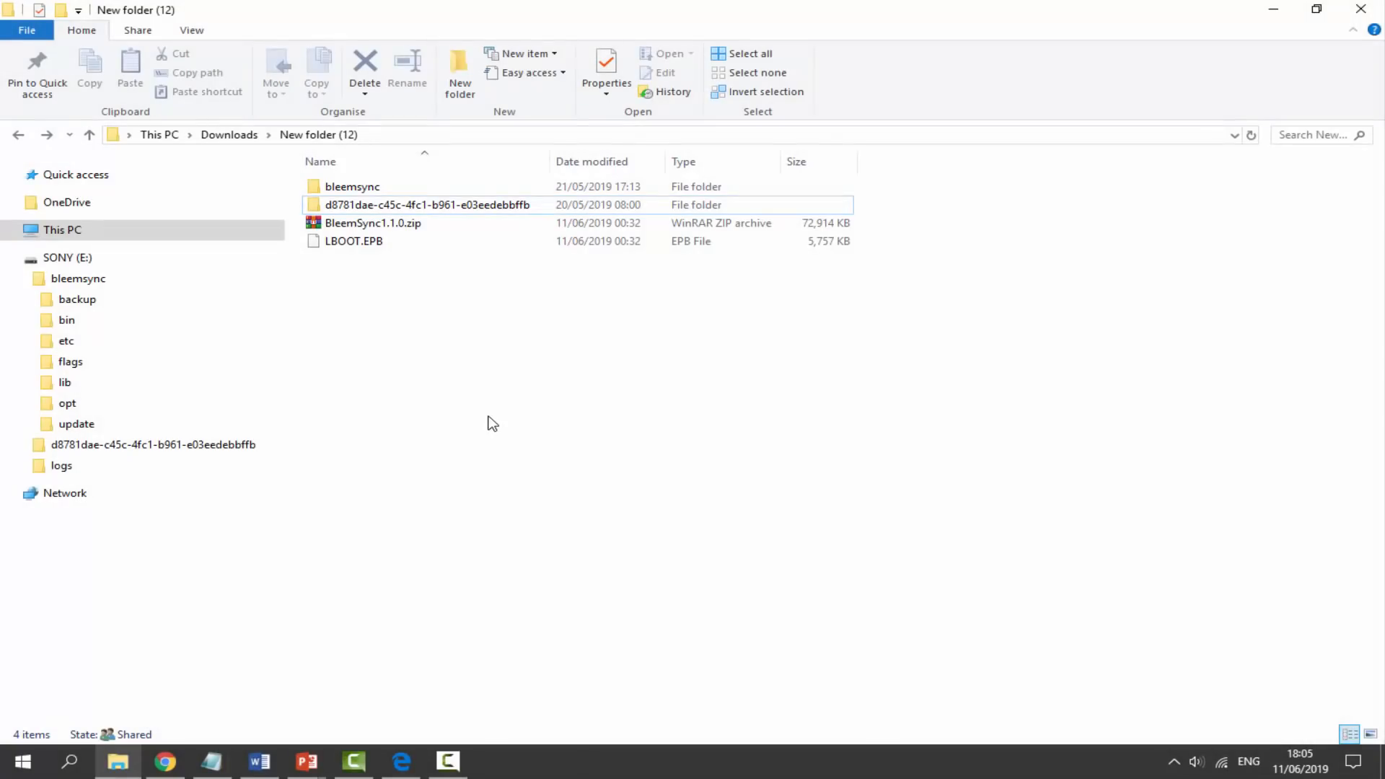
# Copy the backup folder from the USB's bleemsync folder after checking its contents
pyautogui.click(68, 257)
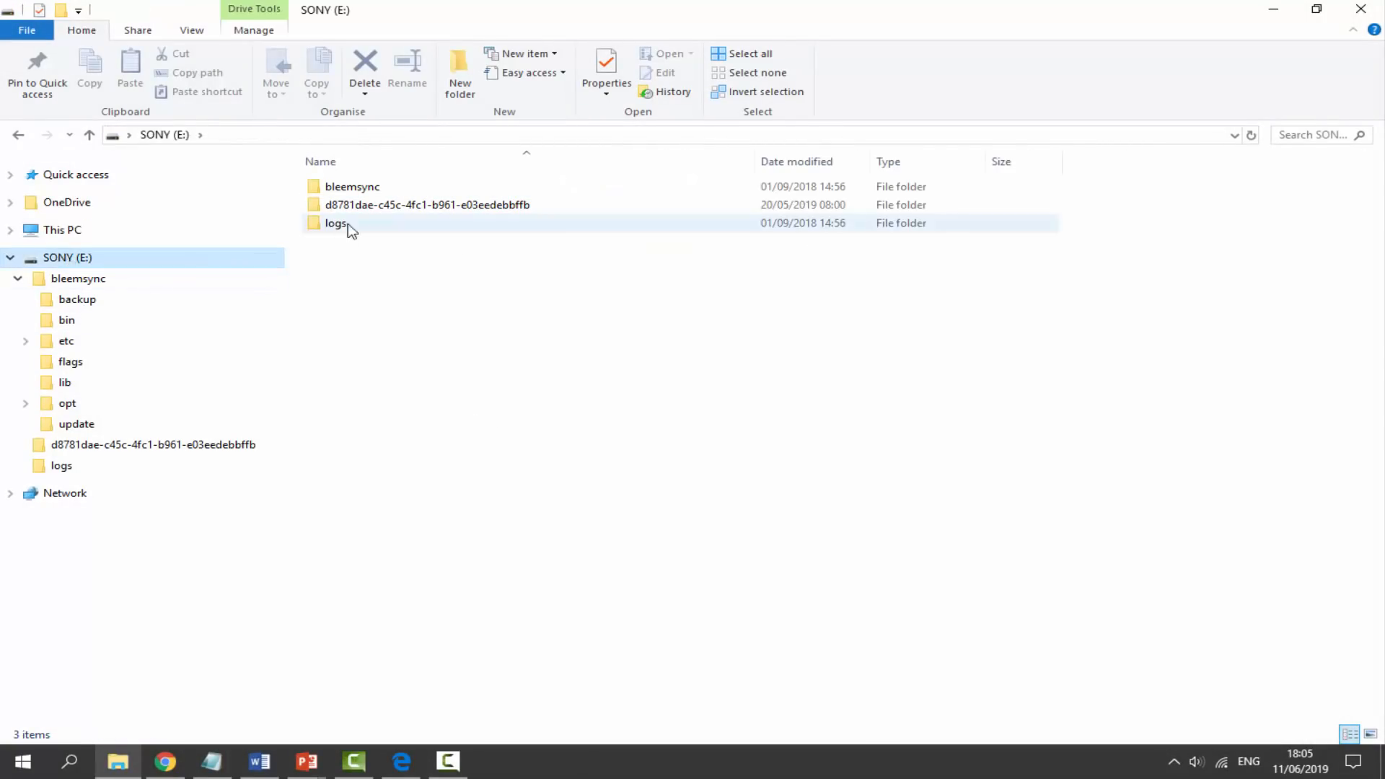
pyautogui.doubleClick(352, 186)
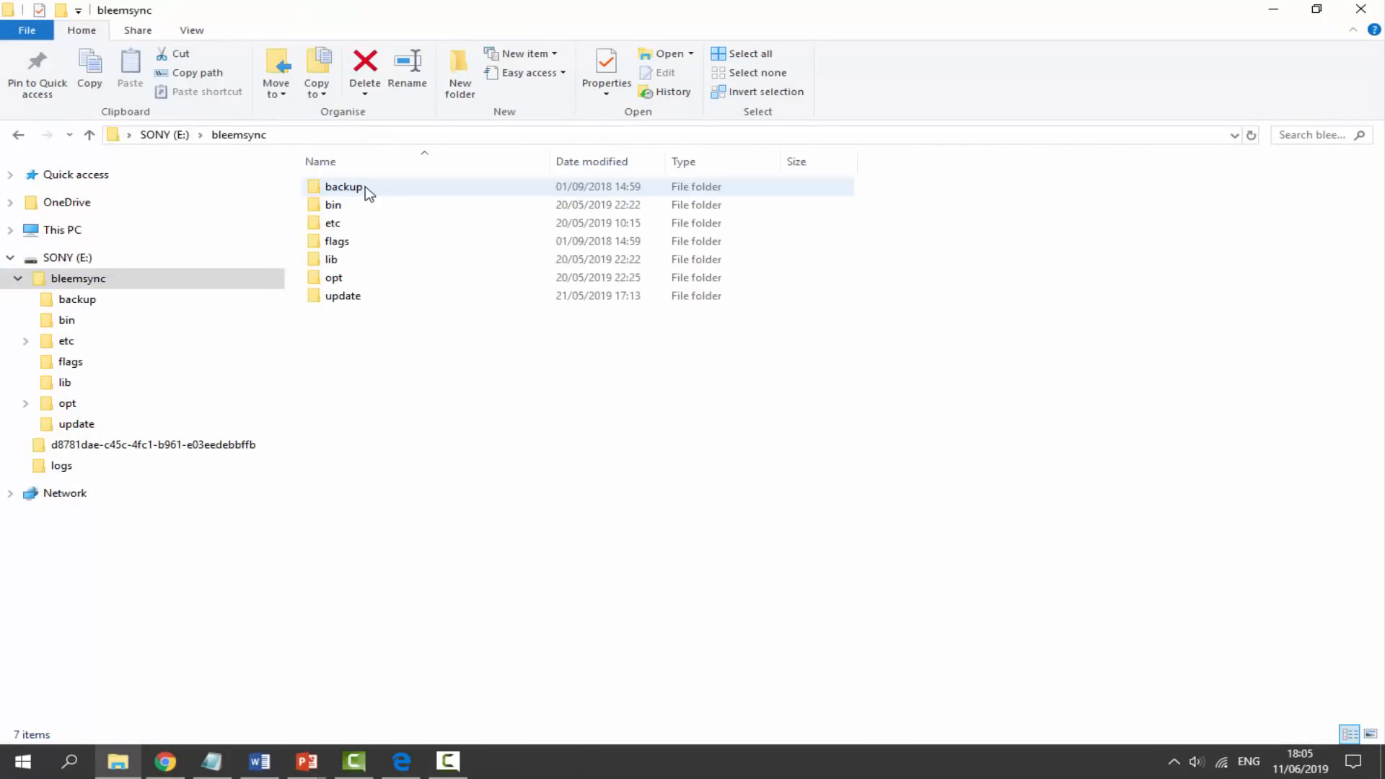
pyautogui.doubleClick(365, 191)
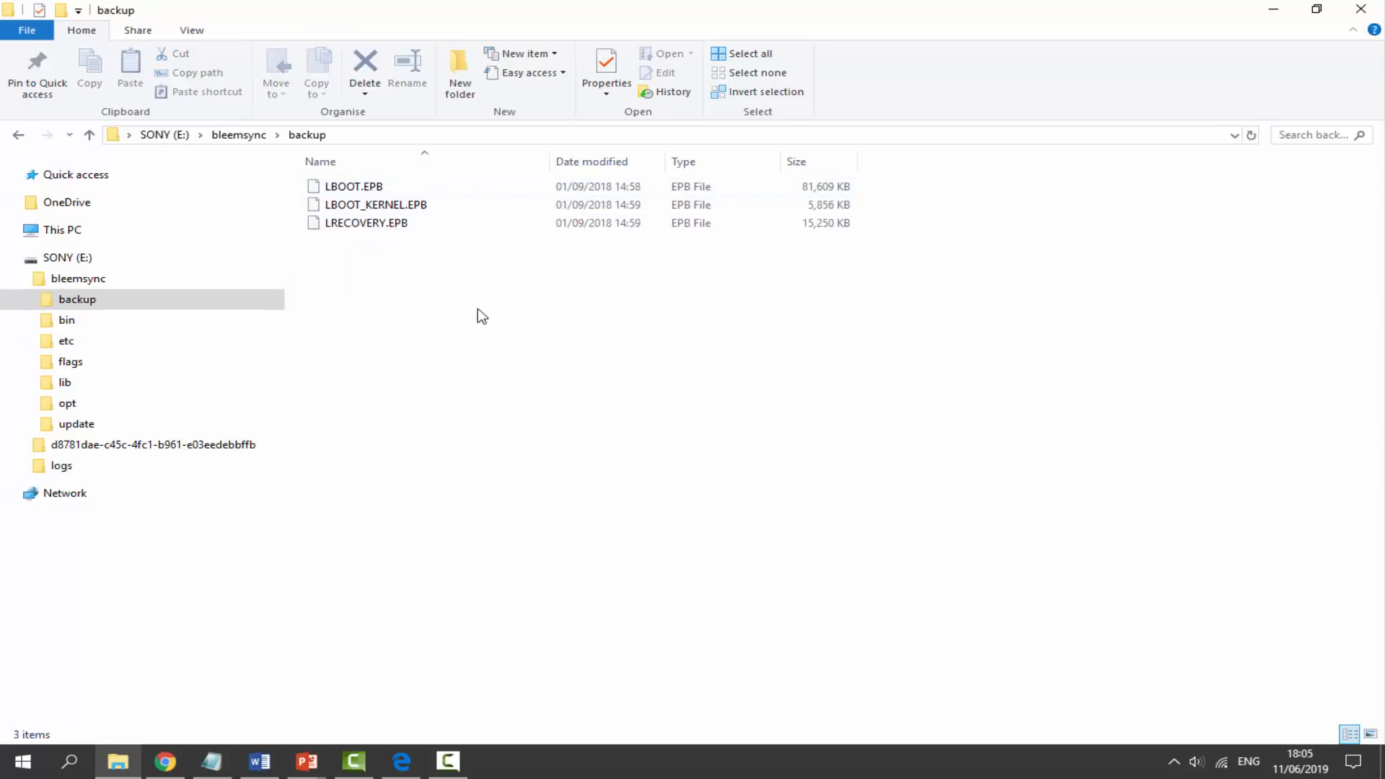
pyautogui.click(17, 134)
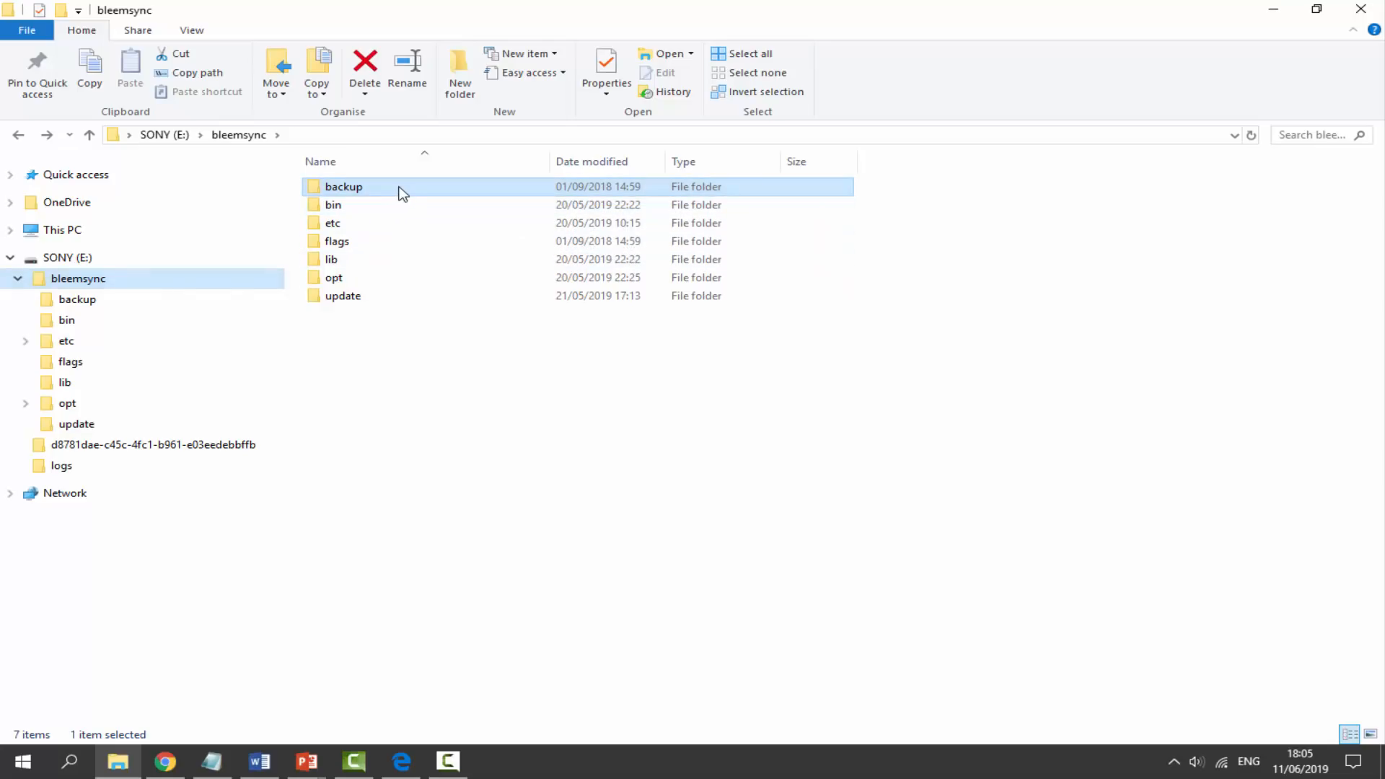
pyautogui.rightClick(396, 190)
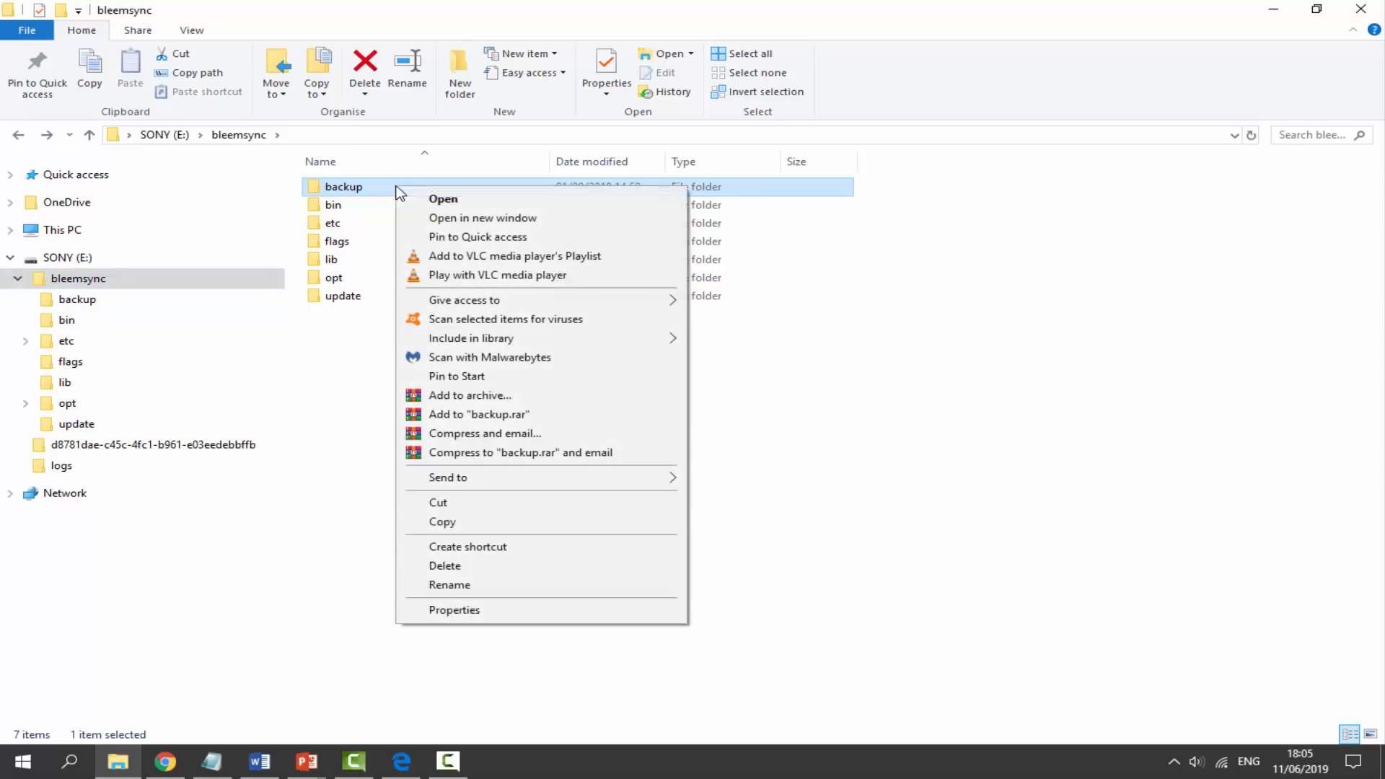
pyautogui.click(443, 523)
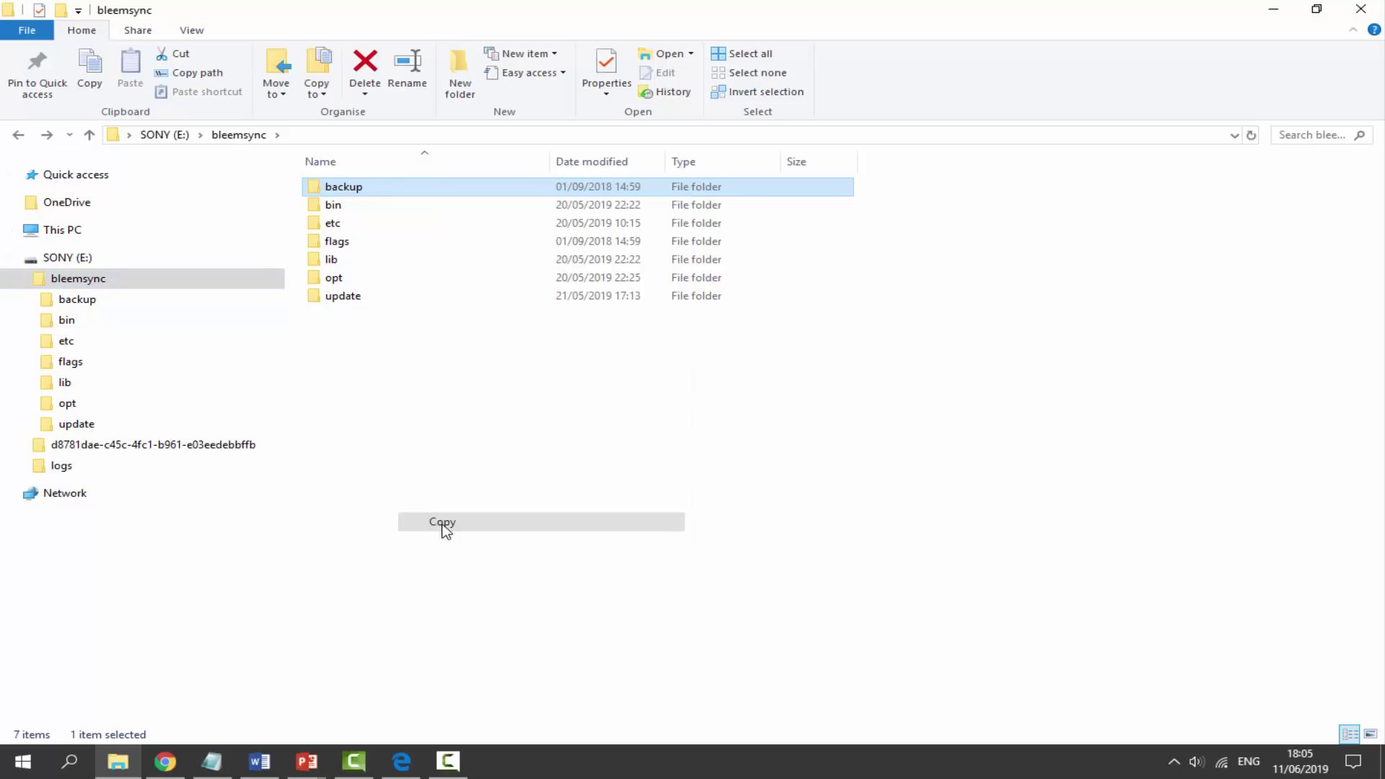
# Paste the backup into the downloads working folder and copy LBOOT.EPB to the USB's update folder
pyautogui.click(17, 134)
pyautogui.click(18, 137)
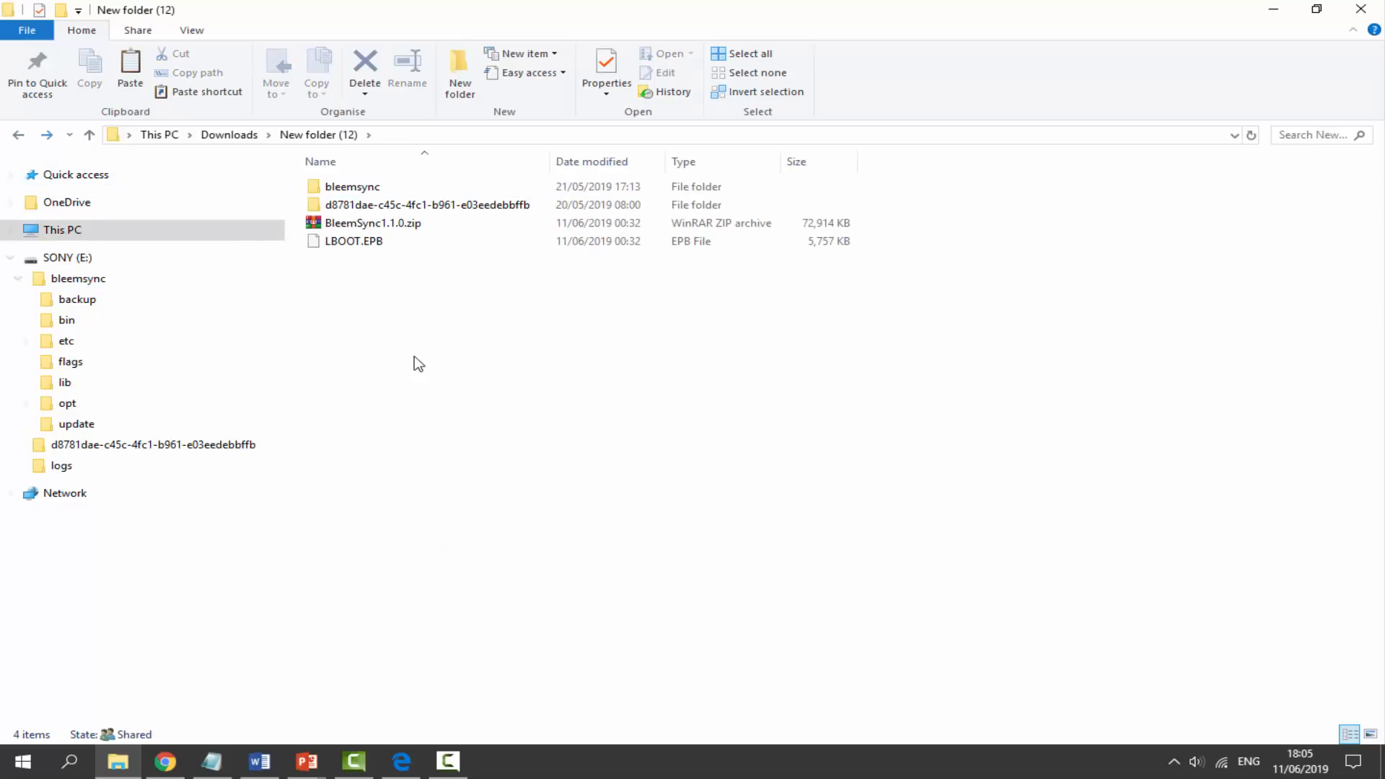
pyautogui.rightClick(438, 341)
pyautogui.click(487, 461)
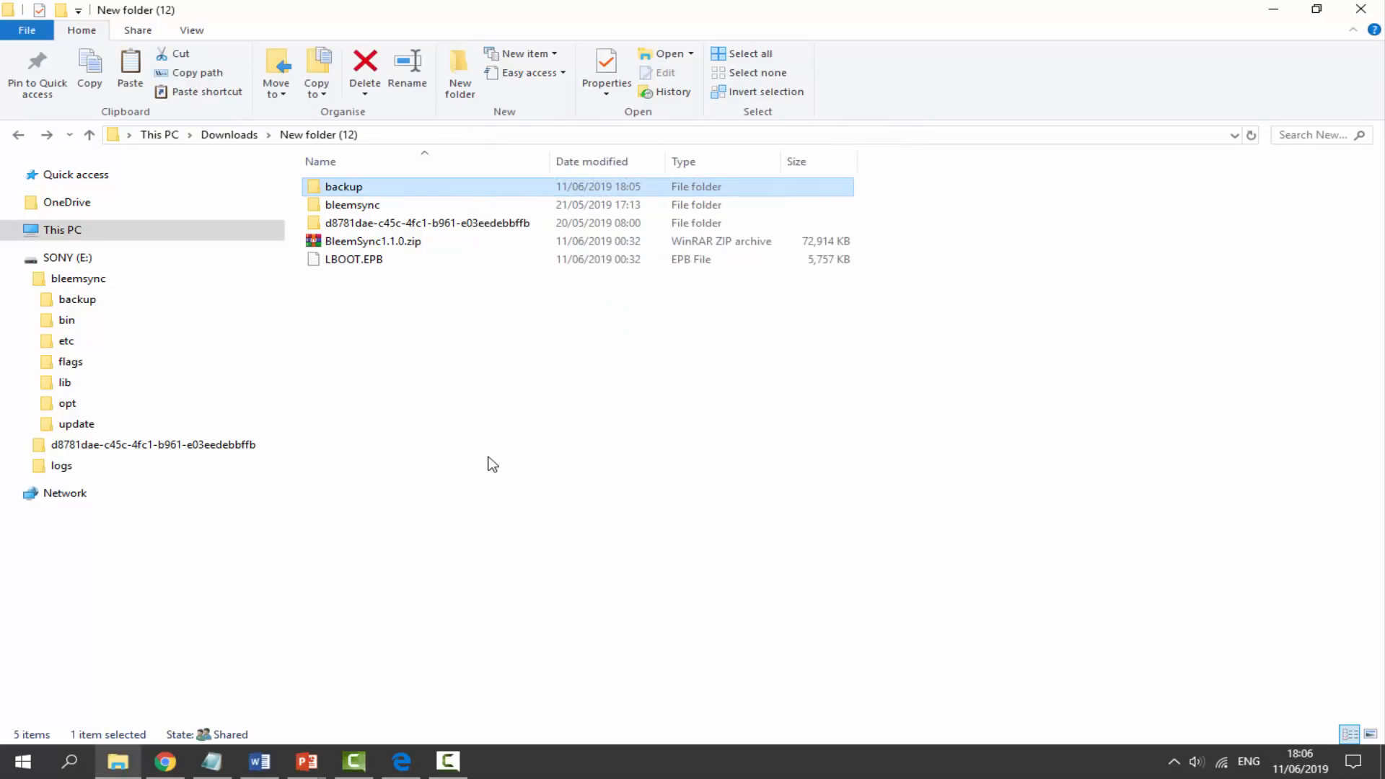
pyautogui.click(349, 262)
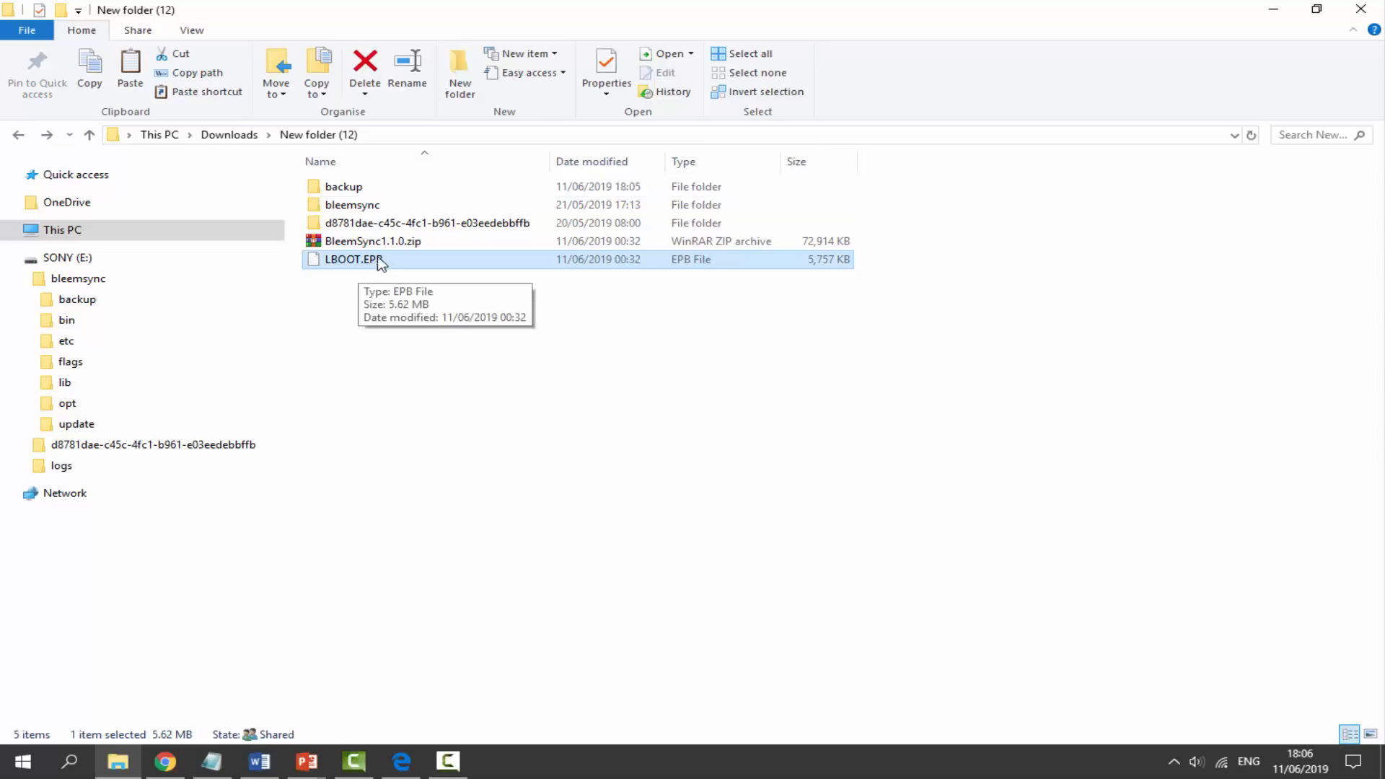
pyautogui.moveTo(379, 262); pyautogui.dragTo(157, 425)
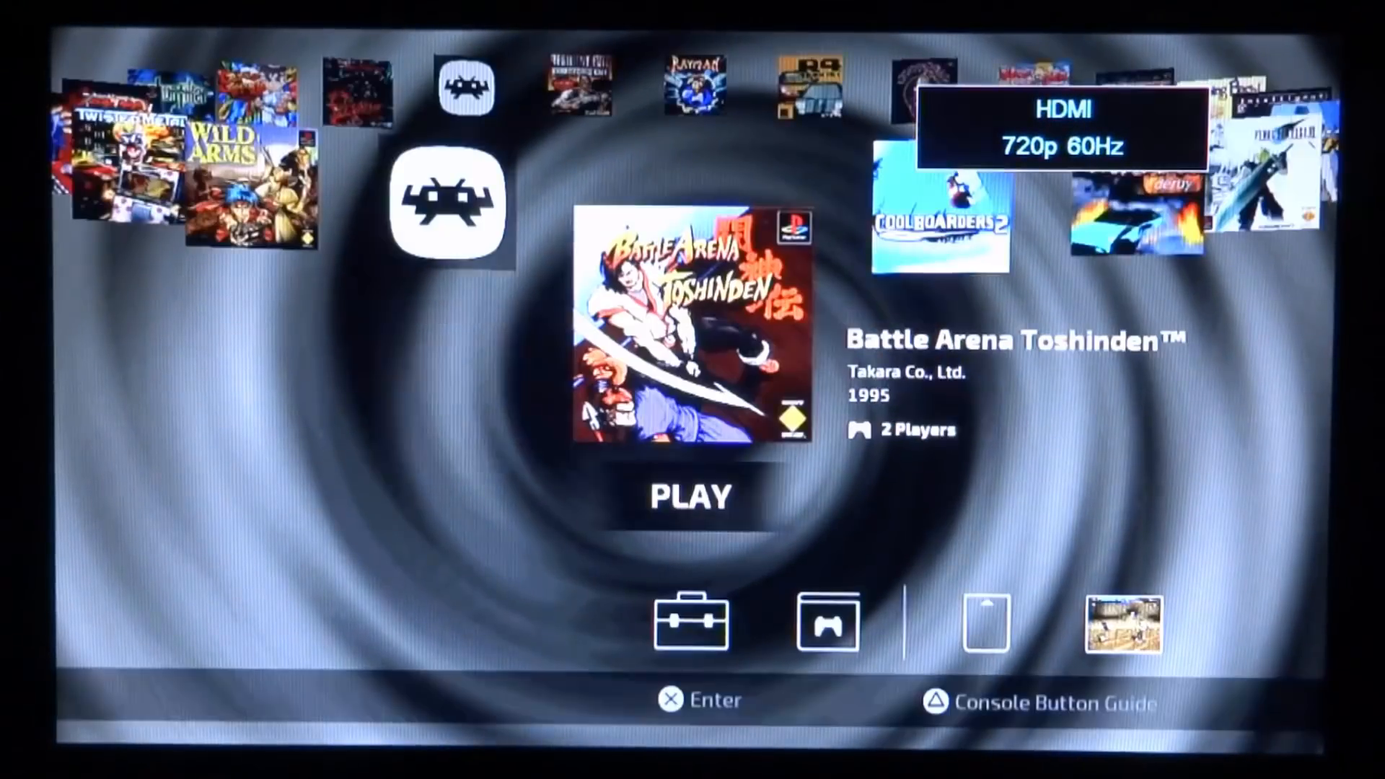
# Scroll the game carousel to the Boot Menu entry and launch it
pyautogui.press('Right')
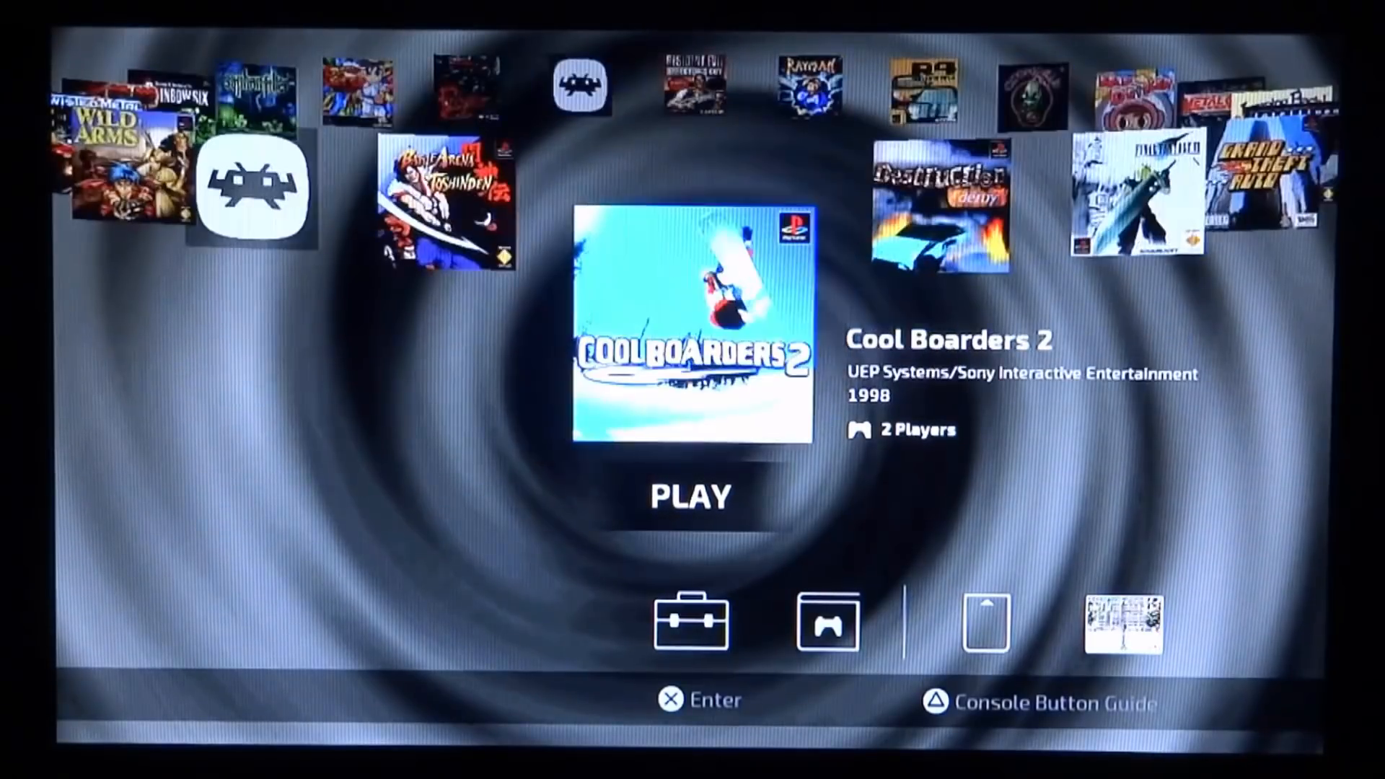
pyautogui.press('Right')
pyautogui.press('Right')
pyautogui.press('Right')
pyautogui.press('Right')
pyautogui.press('Right')
pyautogui.press('Right')
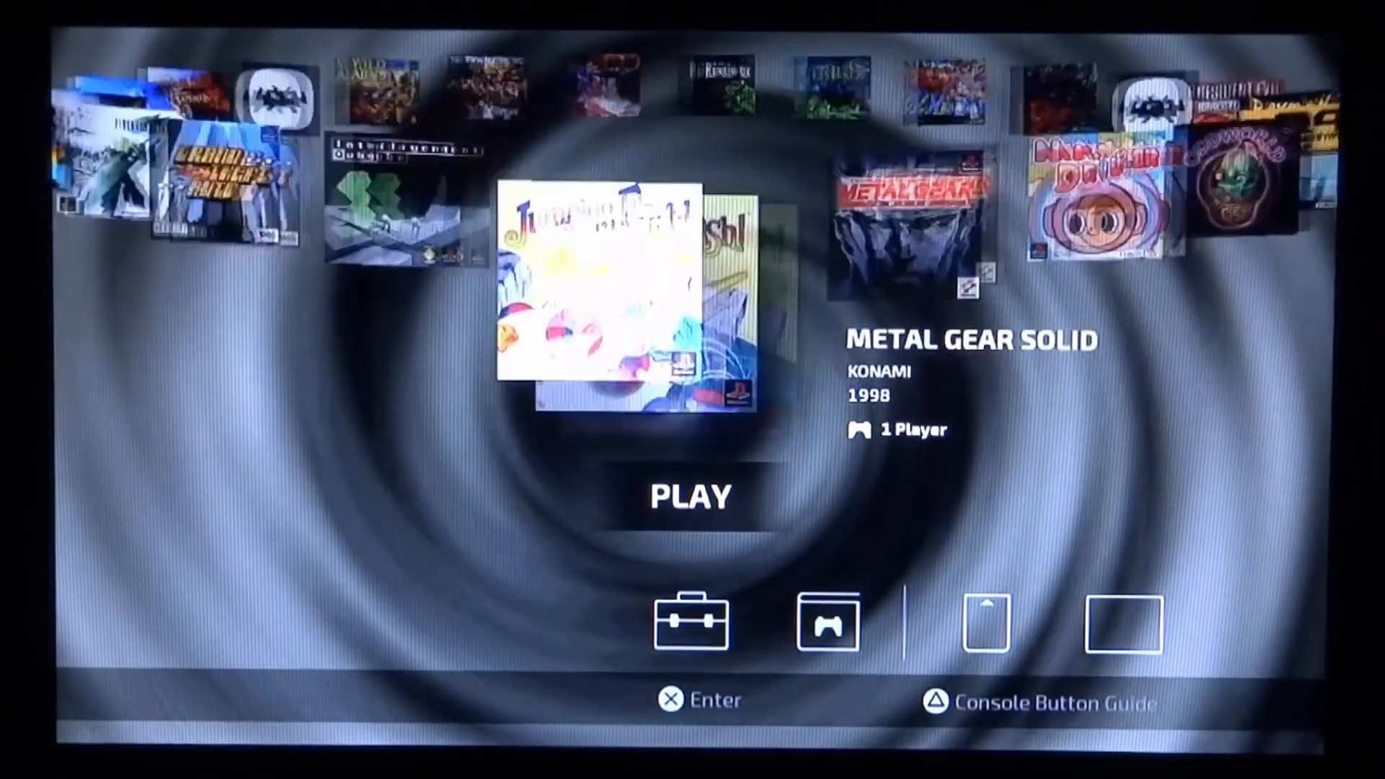
pyautogui.press('Right')
pyautogui.press('Right')
pyautogui.press('Right')
pyautogui.press('Right')
pyautogui.press('Right')
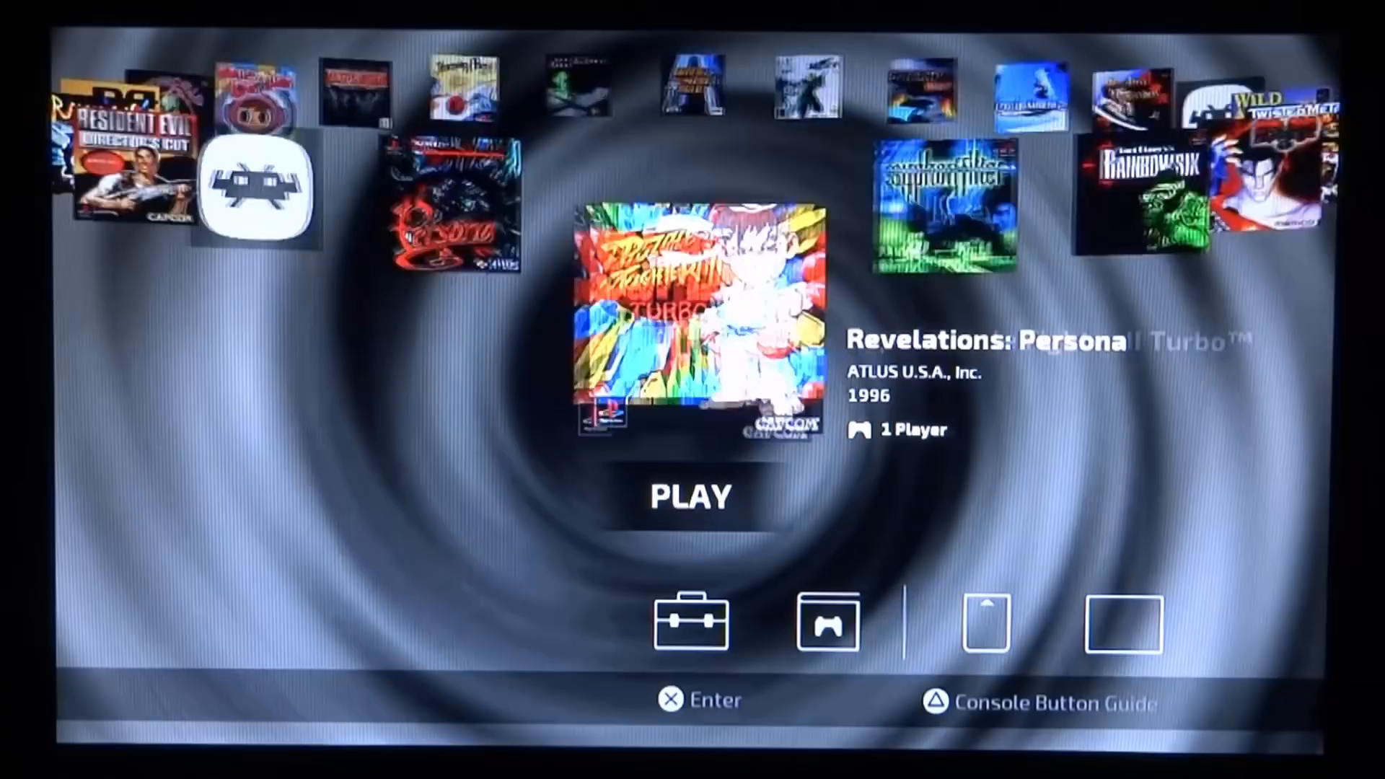
pyautogui.press('Right')
pyautogui.press('Right')
pyautogui.press('Right')
pyautogui.press('Right')
pyautogui.press('Right')
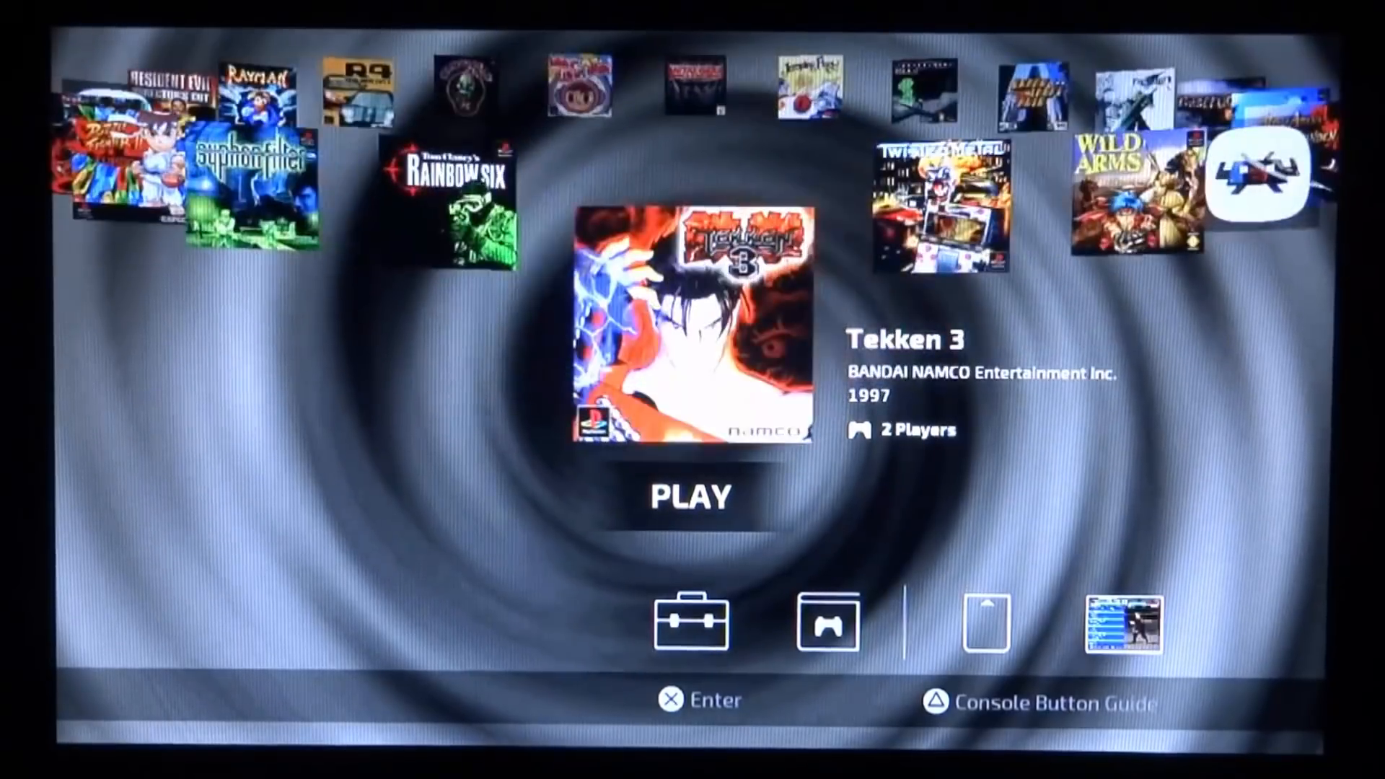
pyautogui.press('Right')
pyautogui.press('Left')
pyautogui.press('Left')
pyautogui.press('Left')
pyautogui.press('Left')
pyautogui.press('Left')
pyautogui.press('Left')
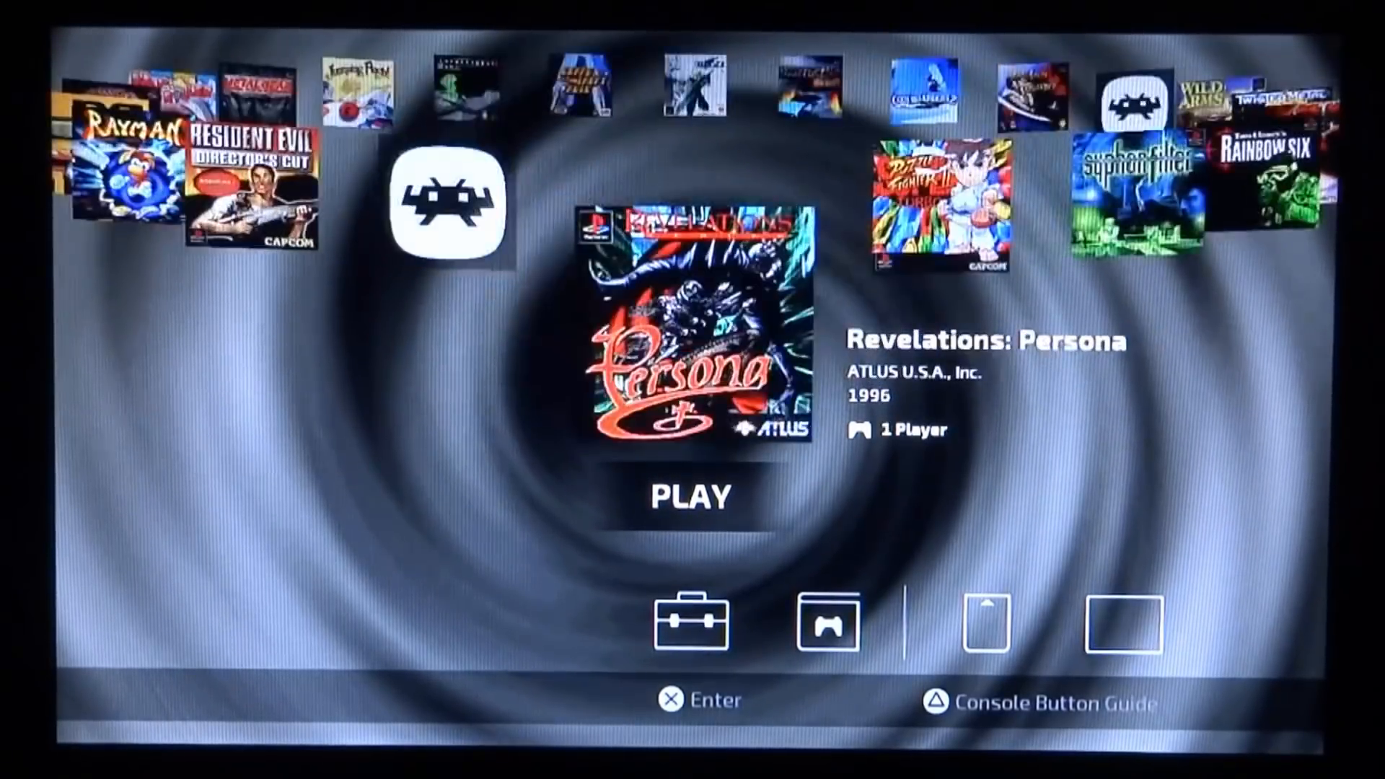
pyautogui.press('Right')
pyautogui.press('Right')
pyautogui.press('Right')
pyautogui.press('Right')
pyautogui.press('Right')
pyautogui.press('Right')
pyautogui.press('Right')
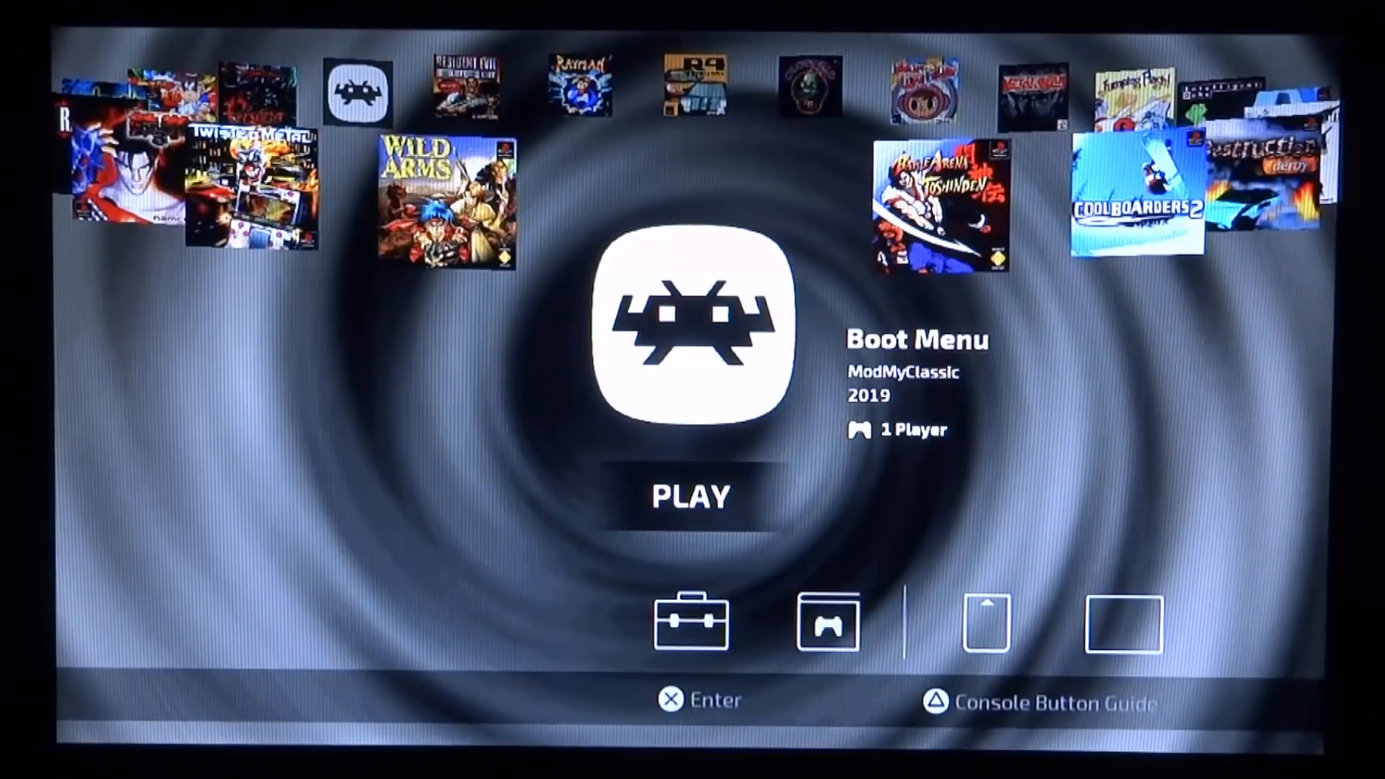
pyautogui.press('Return')
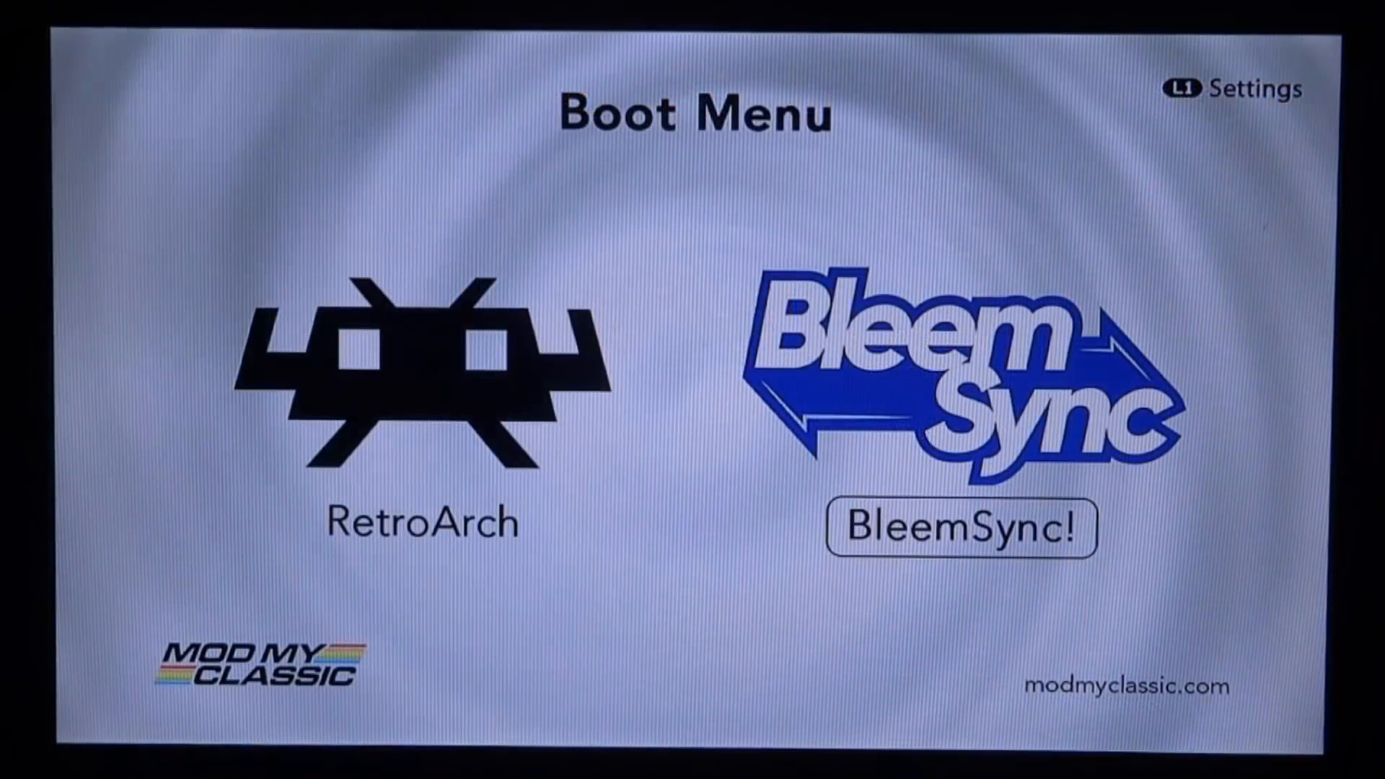
# Toggle between RetroArch and BleemSync! in the boot menu and launch BleemSync!
pyautogui.press('Left')
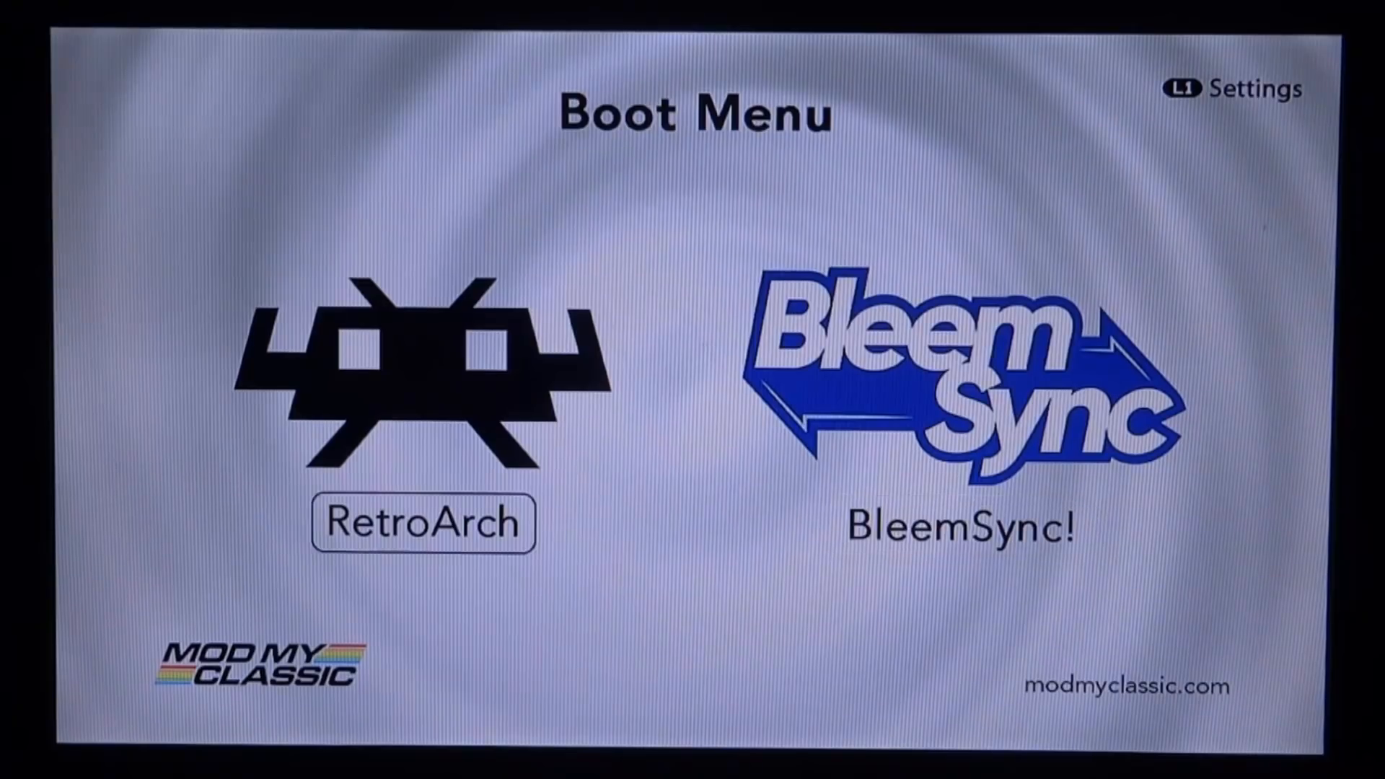
pyautogui.press('Right')
pyautogui.press('Left')
pyautogui.press('Right')
pyautogui.press('Left')
pyautogui.press('Right')
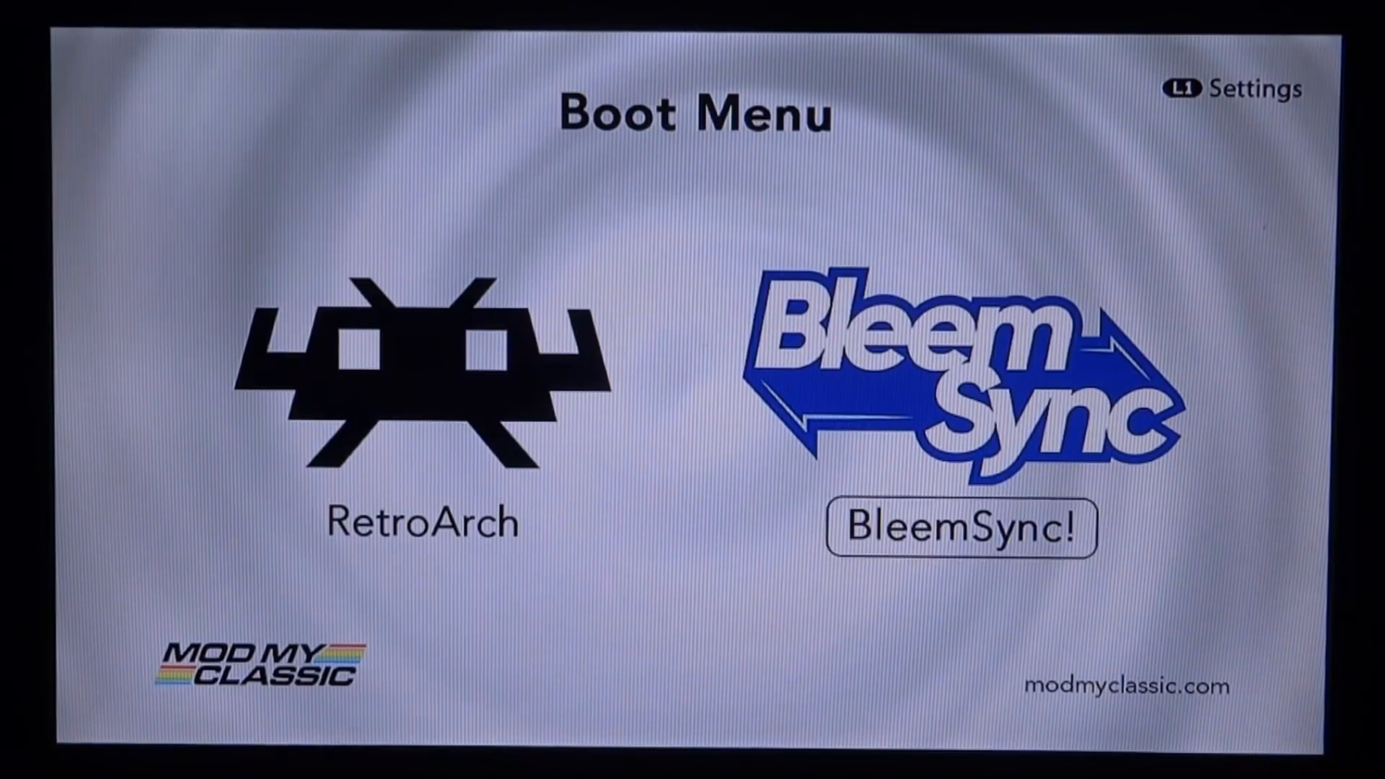
pyautogui.press('Left')
pyautogui.press('Right')
pyautogui.press('Left')
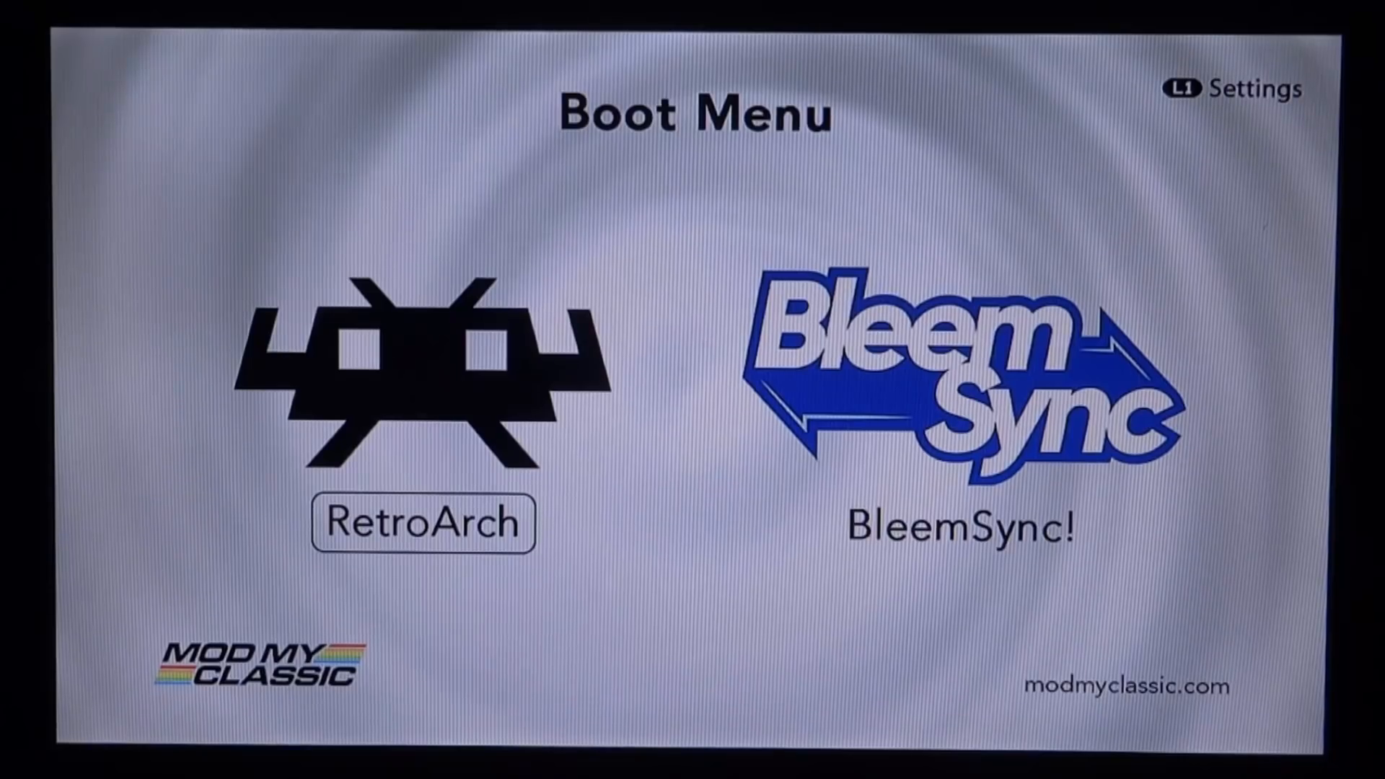
pyautogui.press('Right')
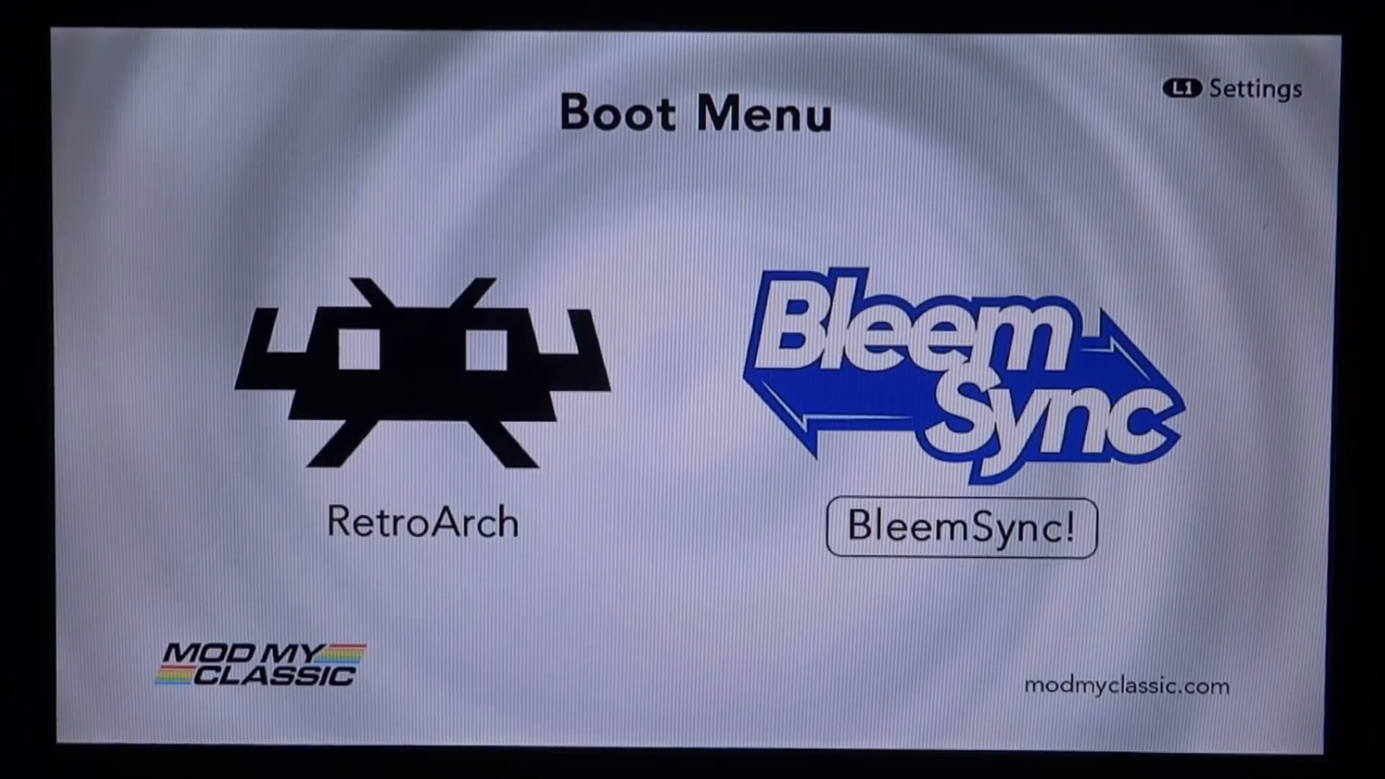